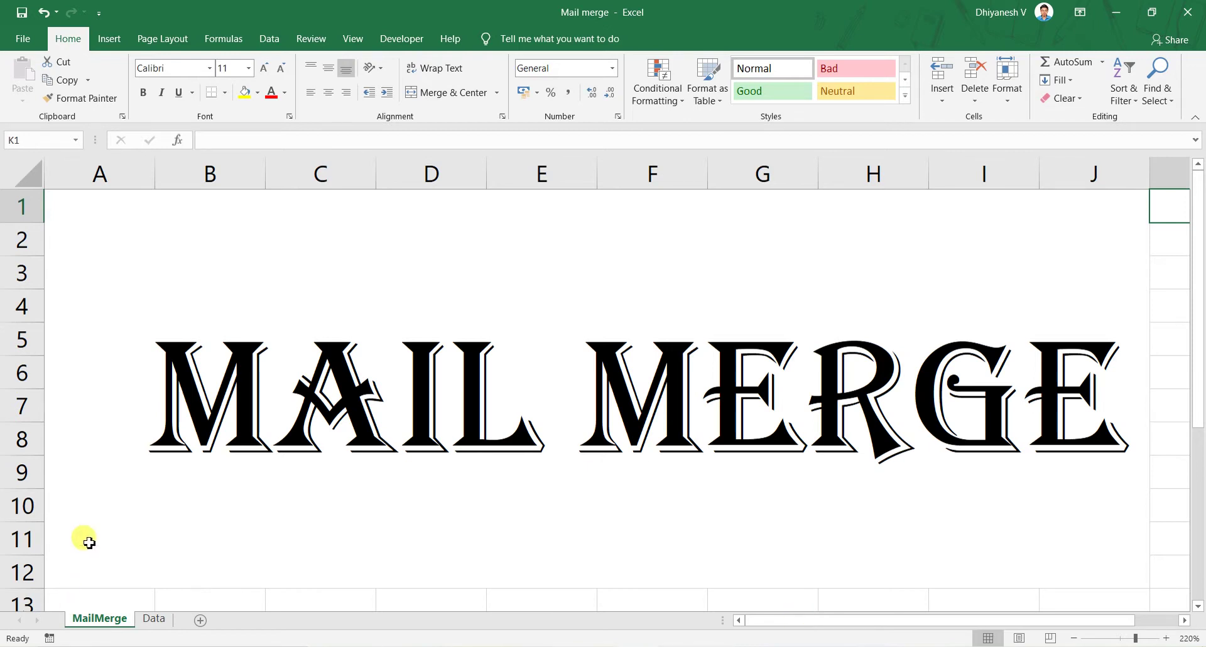
Open the Data sheet and examine the recipients' entries in the Name and Level columns
click(155, 618)
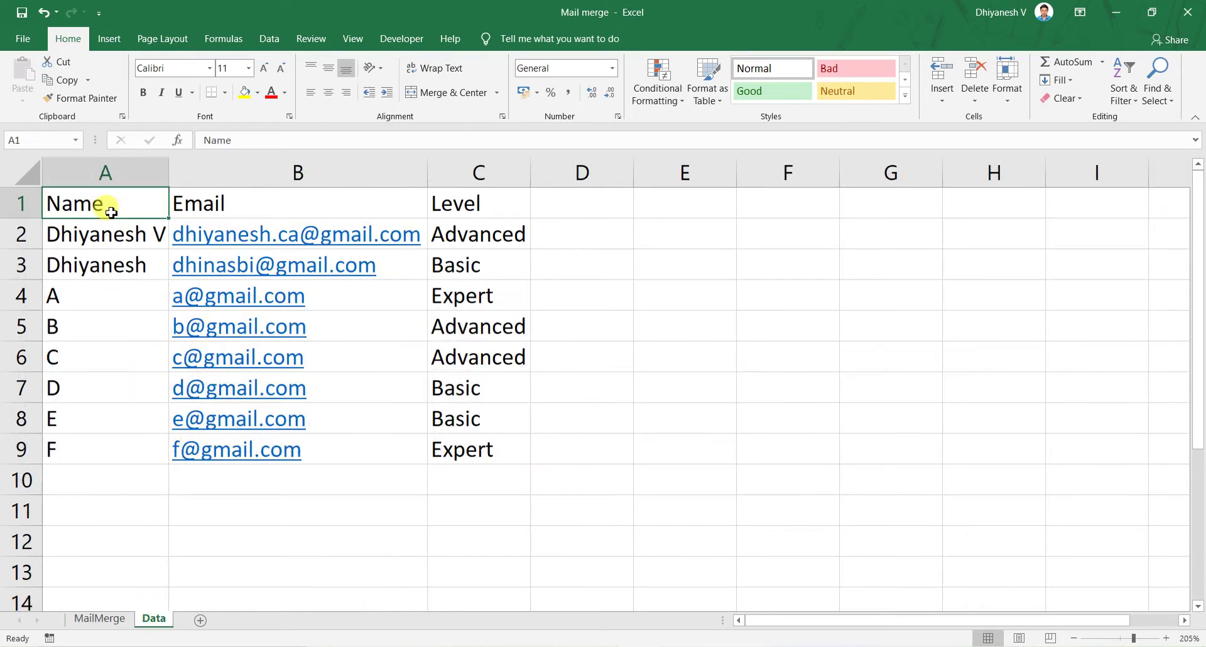
drag(95, 234, 99, 464)
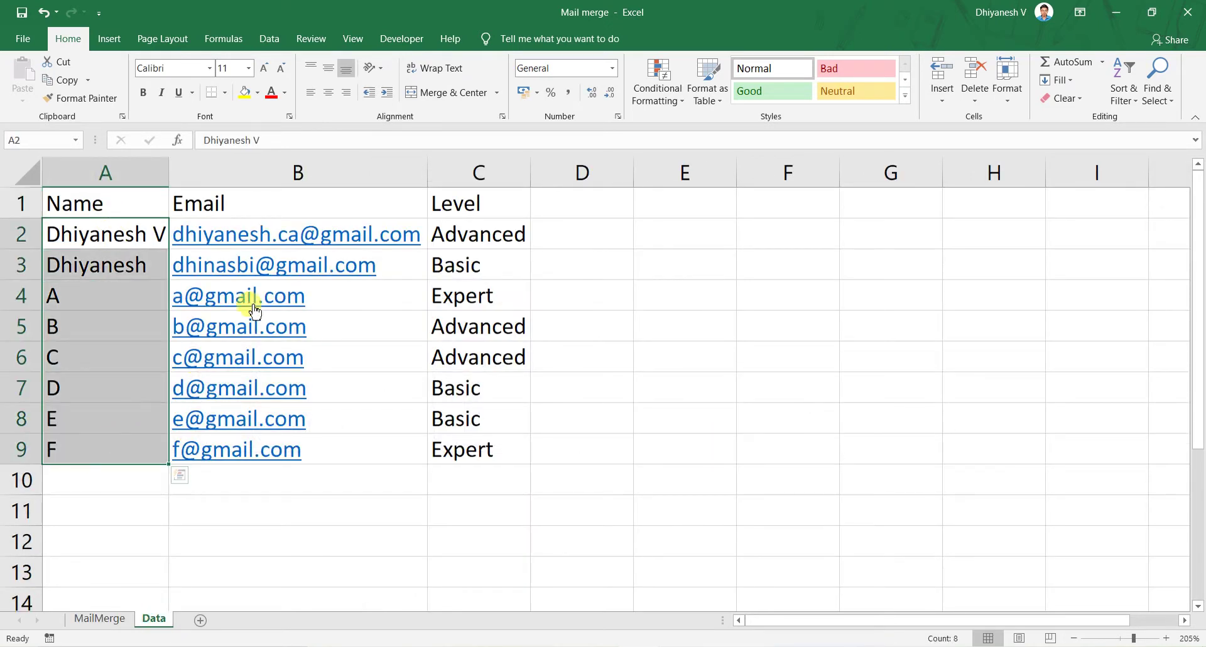
drag(445, 234, 444, 447)
click(474, 388)
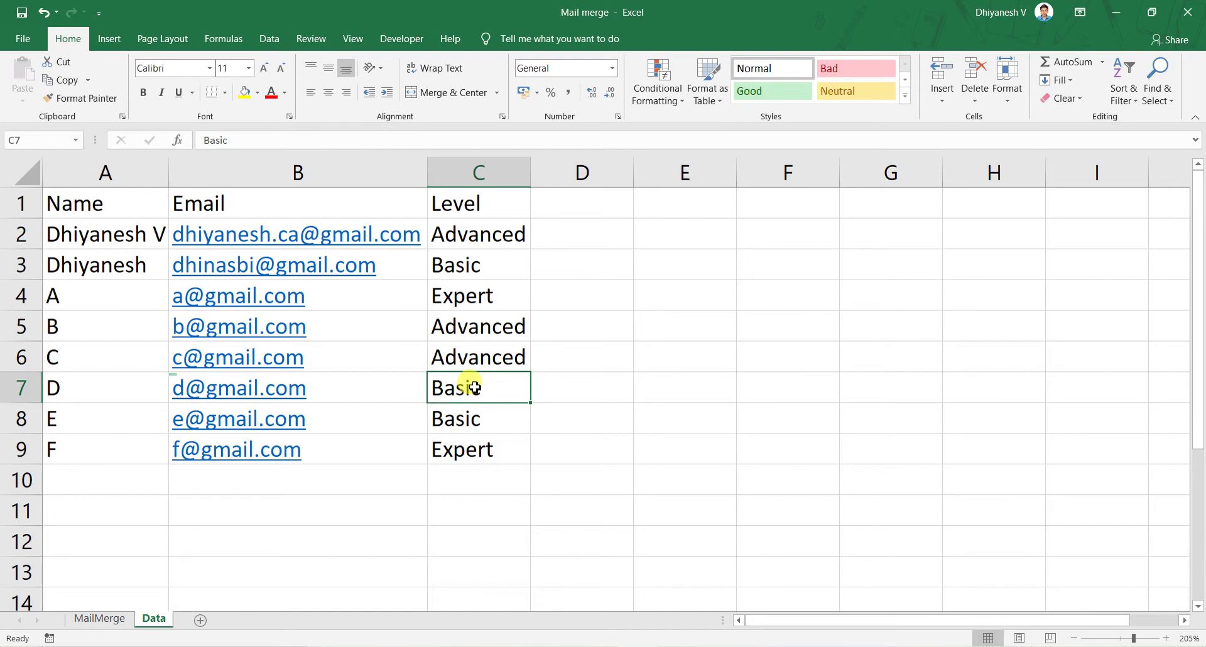
Switch to Word and open the Mail merge letter, declining to run its SQL data command
key(alt+Tab)
key(alt+Tab)
key(alt+Tab)
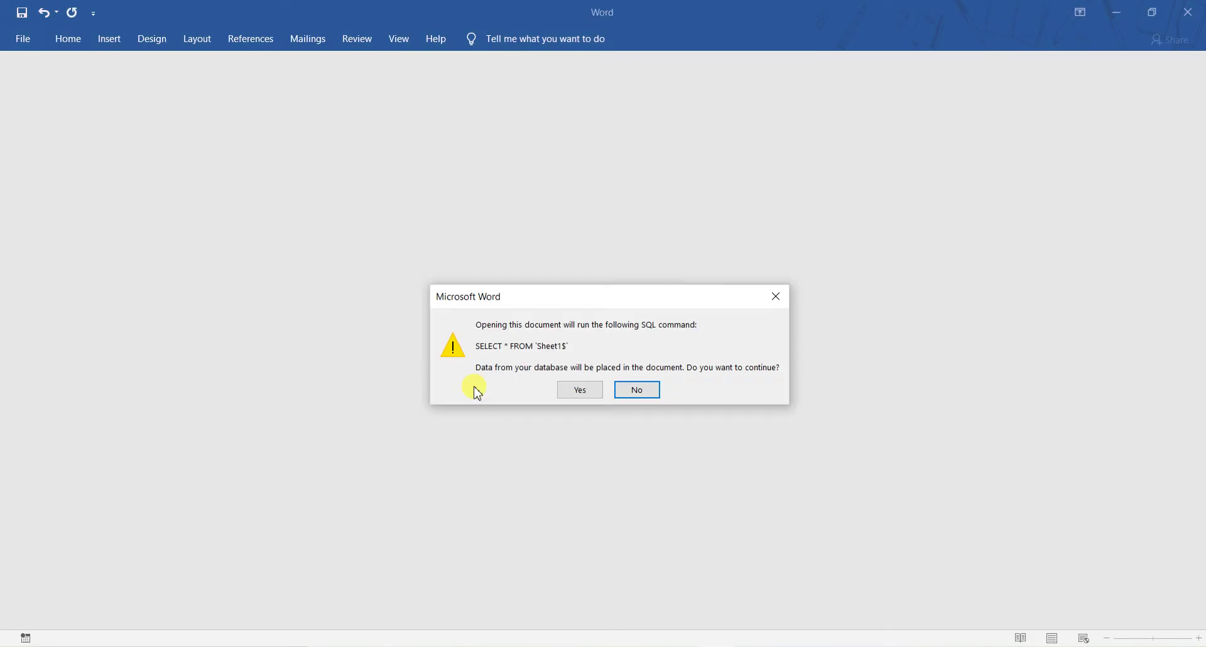
key(Tab)
key(Tab)
key(Return)
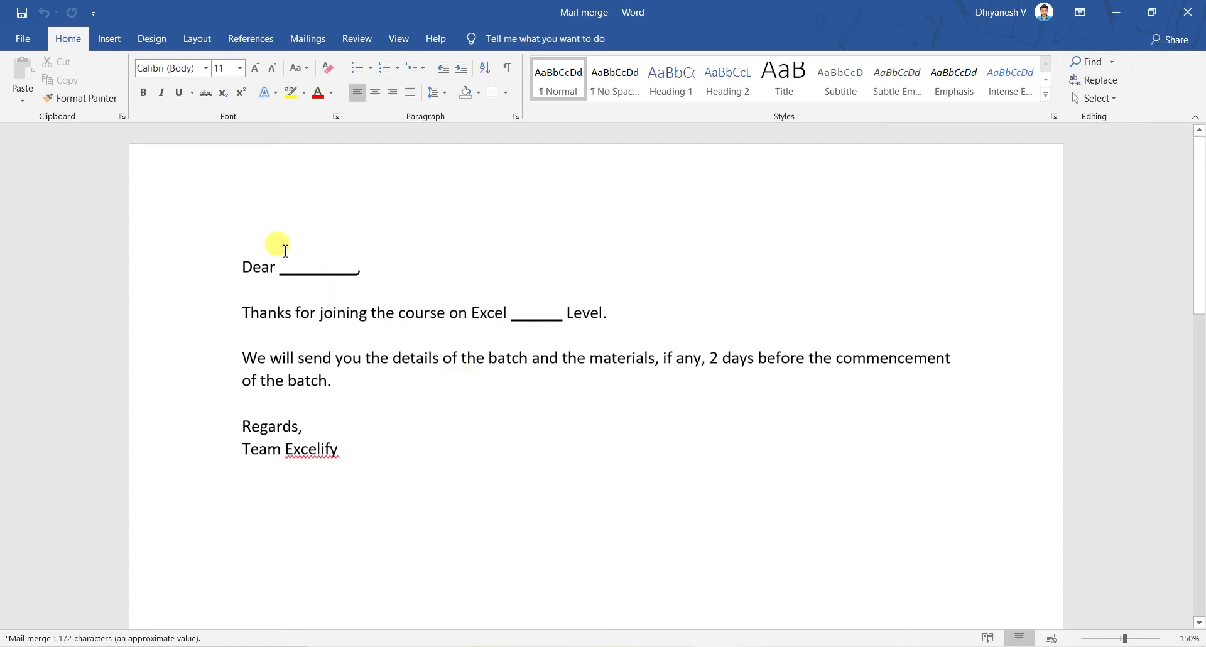
Examine the letter's blanks after "Dear" and before "Level", along with its fixed body text and sign-off
drag(288, 268, 352, 279)
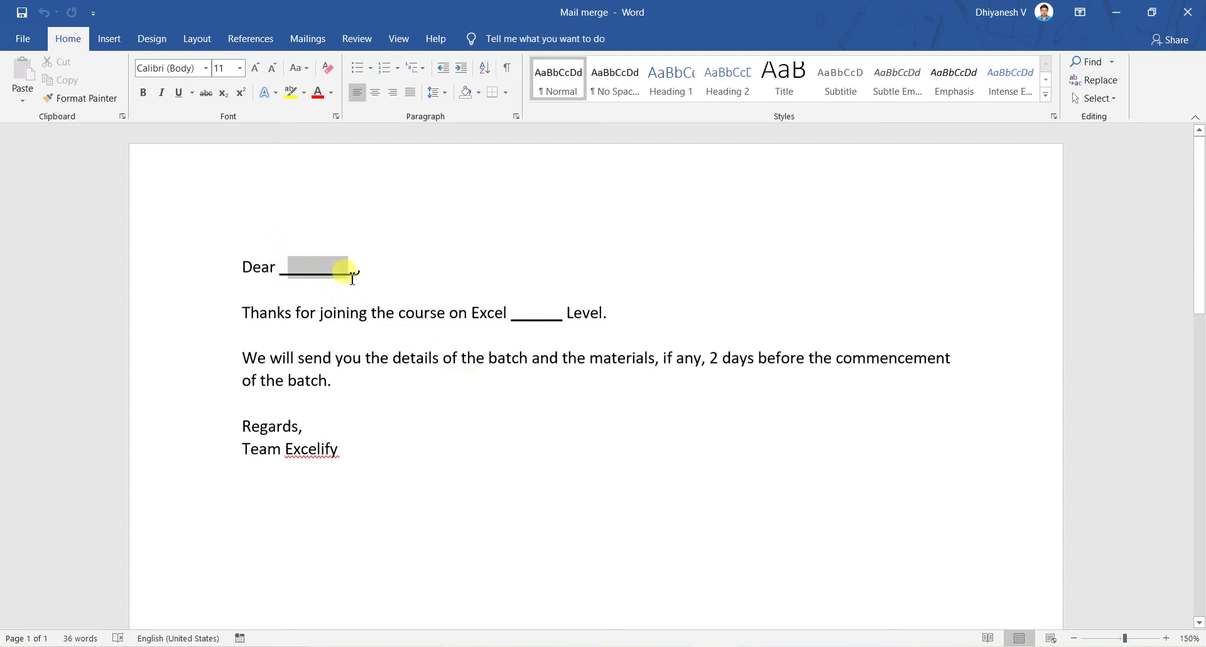
click(300, 312)
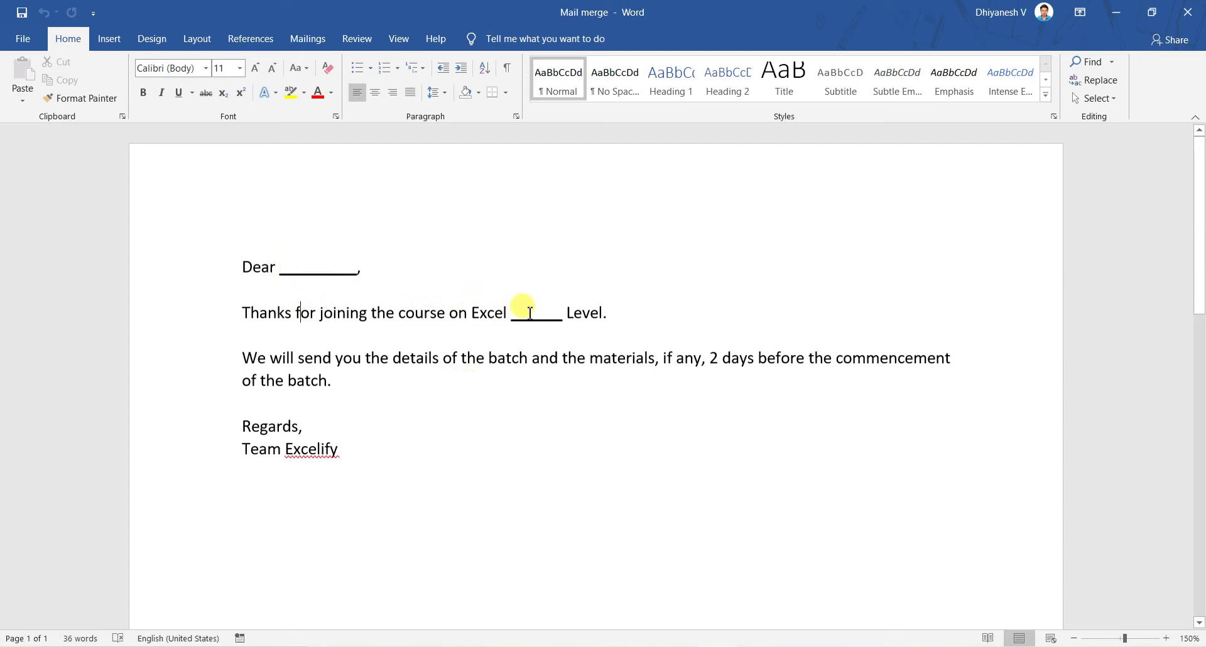
drag(529, 312, 565, 315)
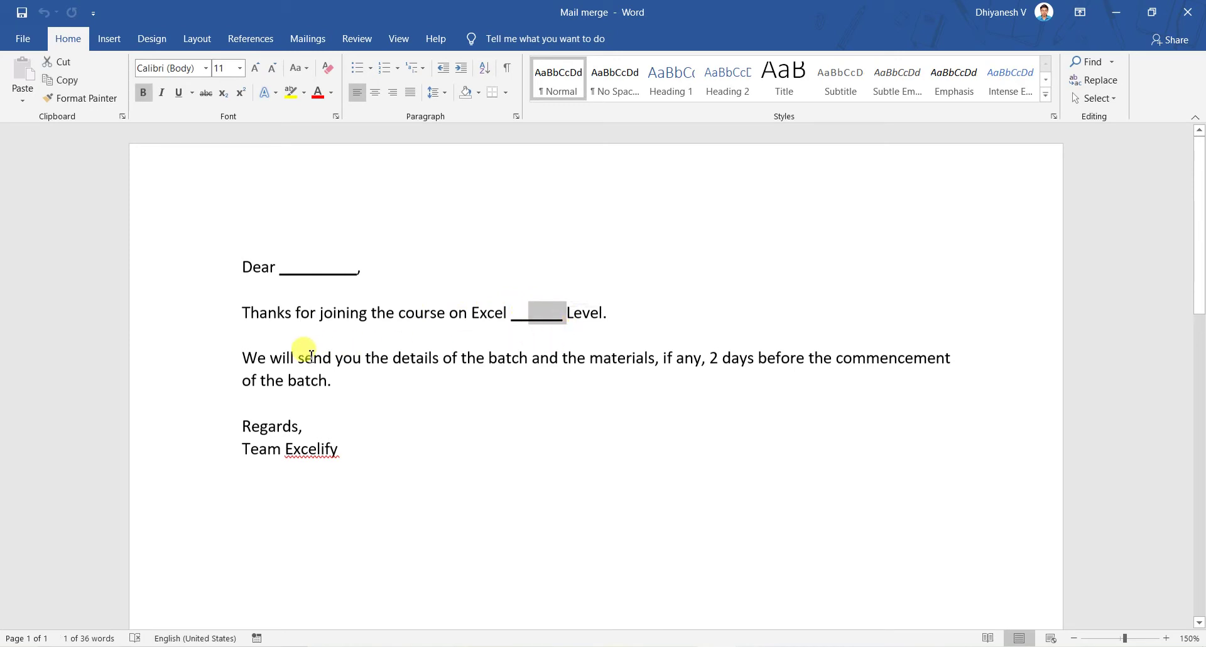
click(242, 373)
drag(373, 450, 194, 358)
click(412, 427)
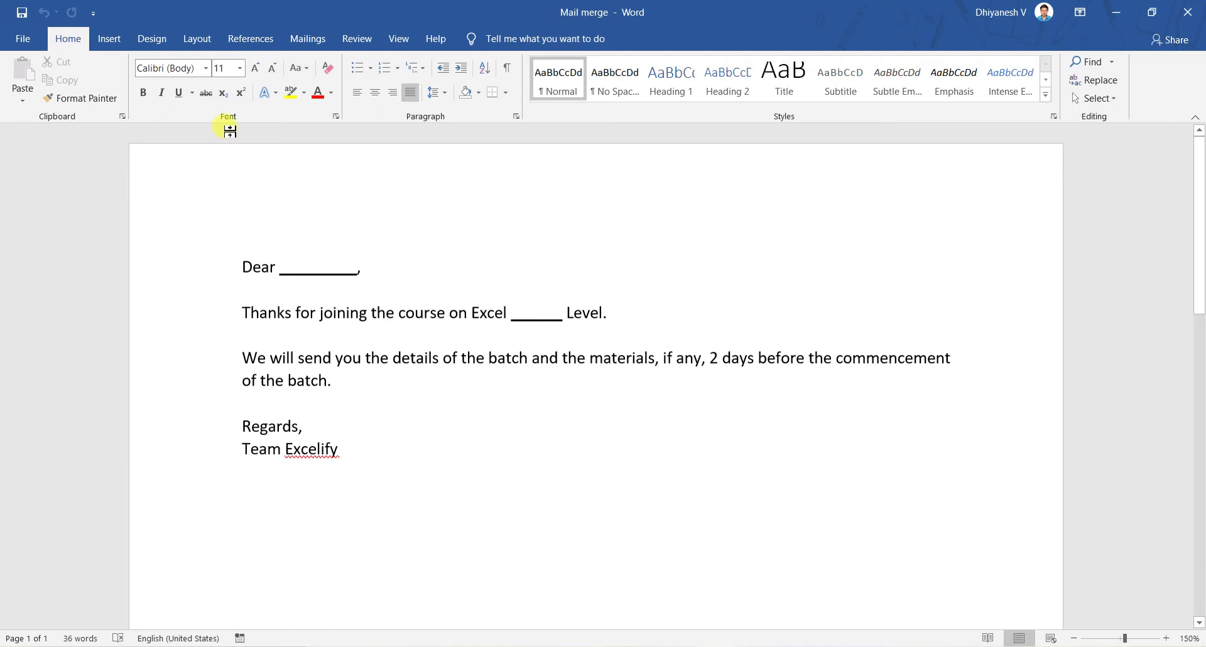
click(280, 267)
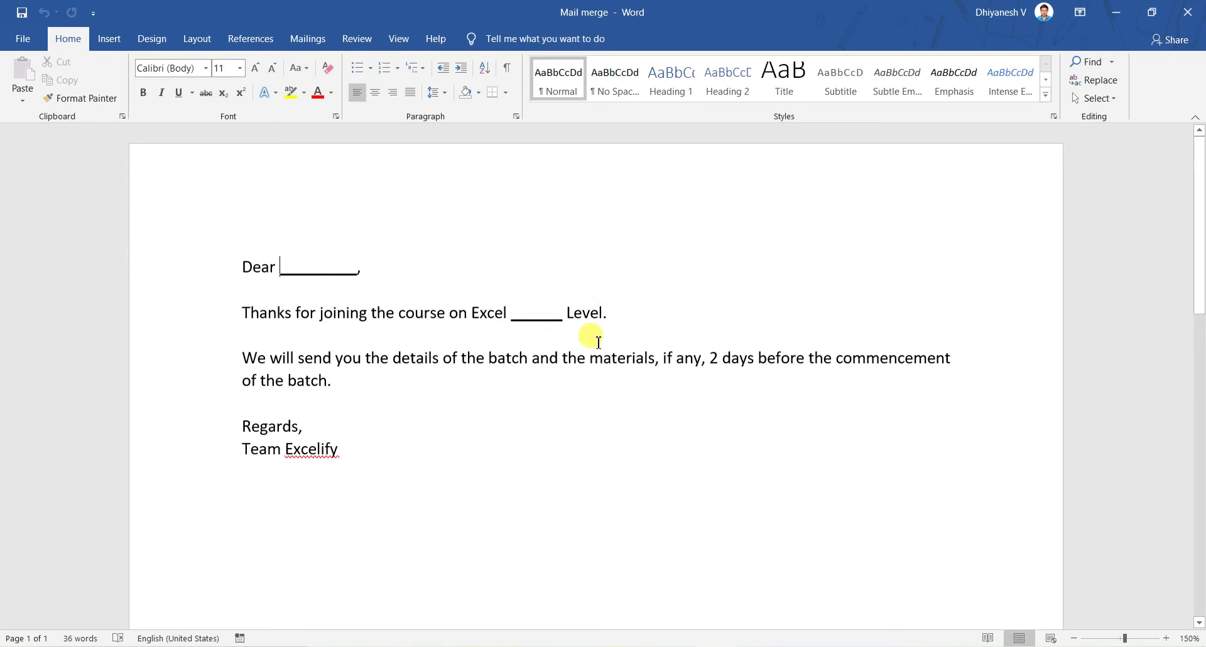
Switch to the Excel workbook and review the Name and Level values in rows 2 to 9 that correspond to the letter's blanks
key(alt+Tab)
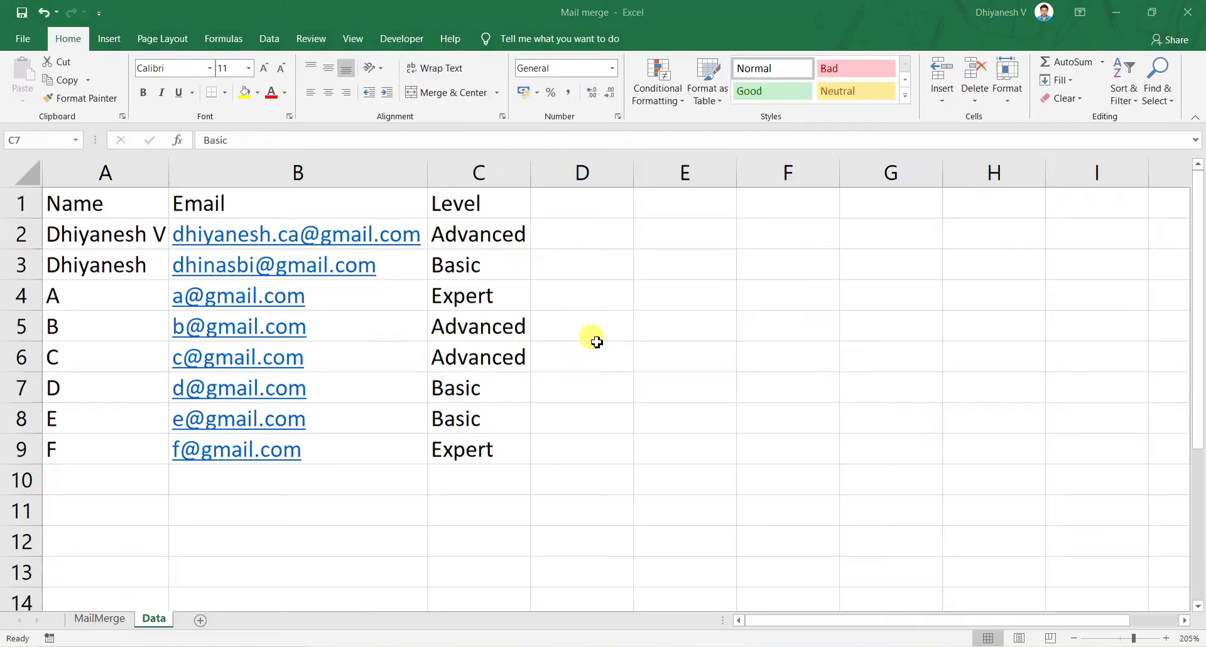
drag(135, 234, 167, 458)
click(498, 233)
drag(498, 234, 460, 445)
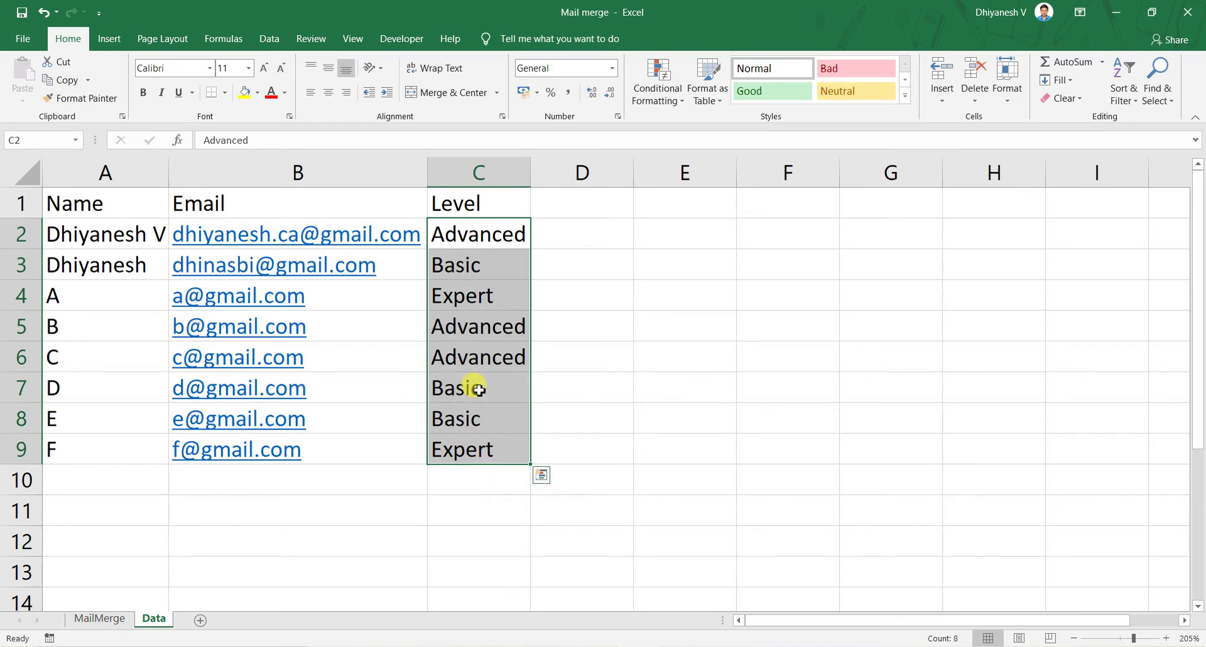
Switch back to the Word letter and check where the name and level placeholders sit within the full text
key(alt+Tab)
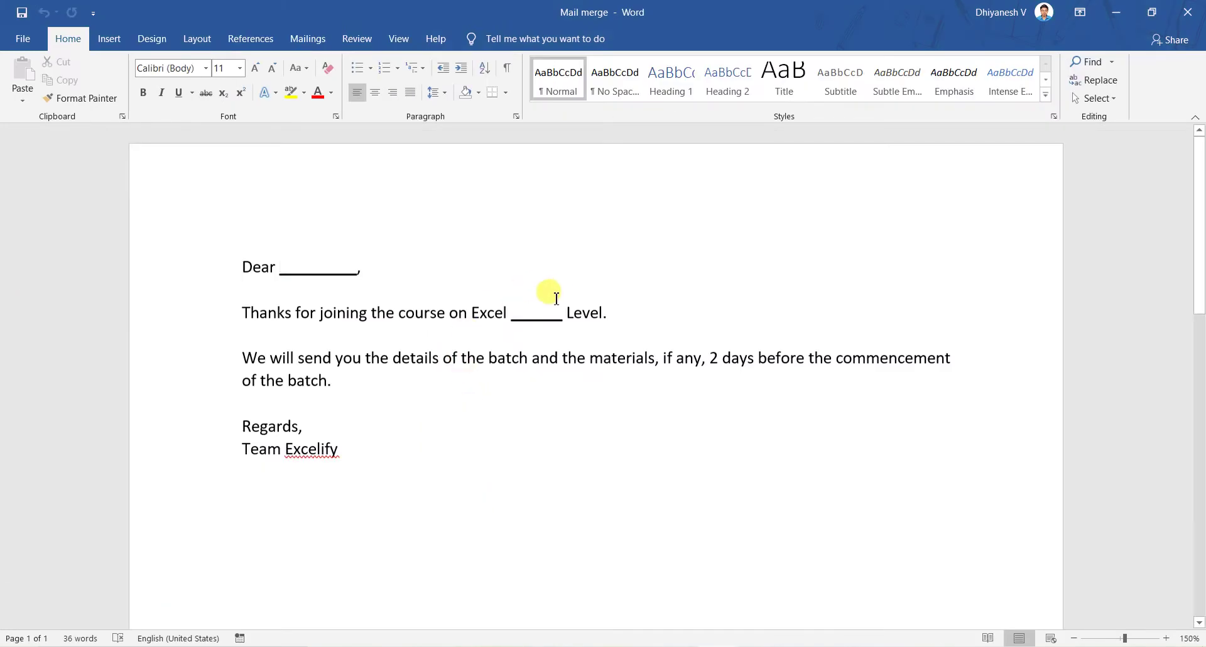
drag(523, 317, 562, 317)
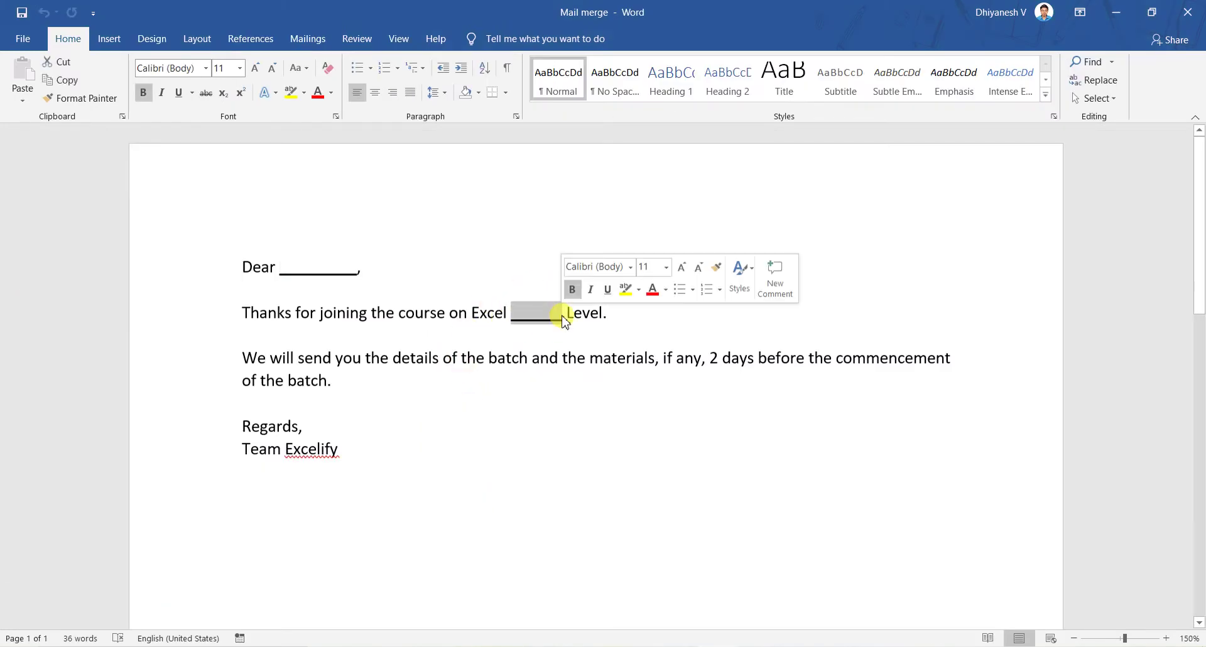
drag(324, 275, 361, 270)
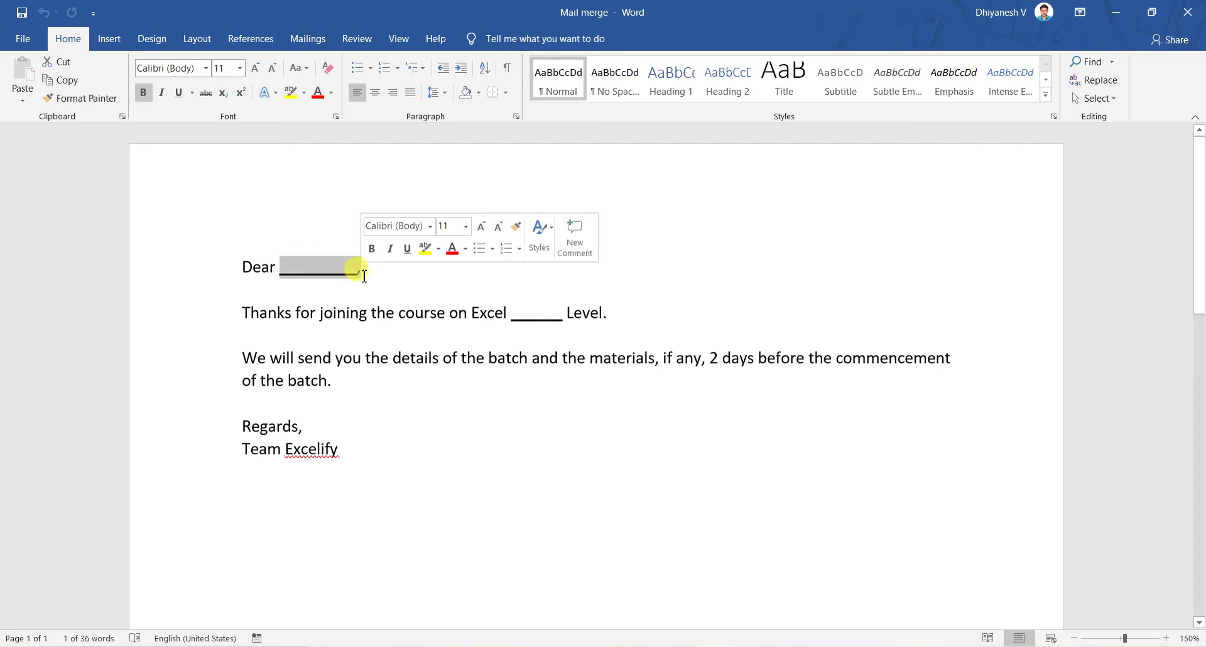
double_click(533, 314)
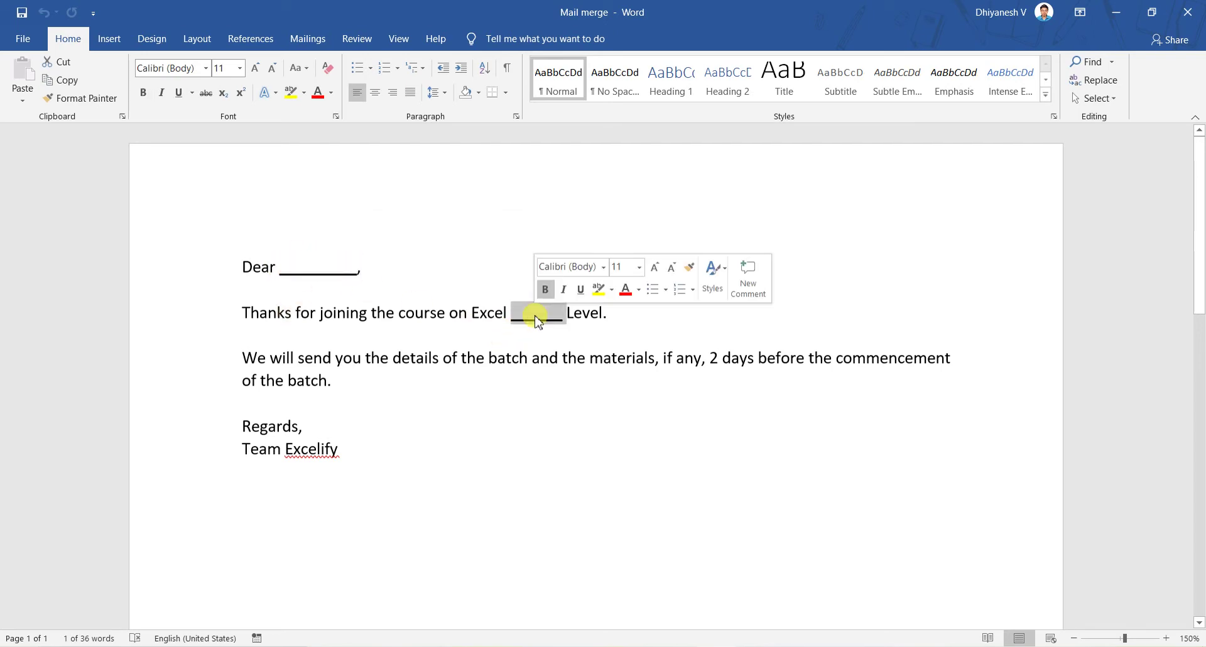
double_click(290, 261)
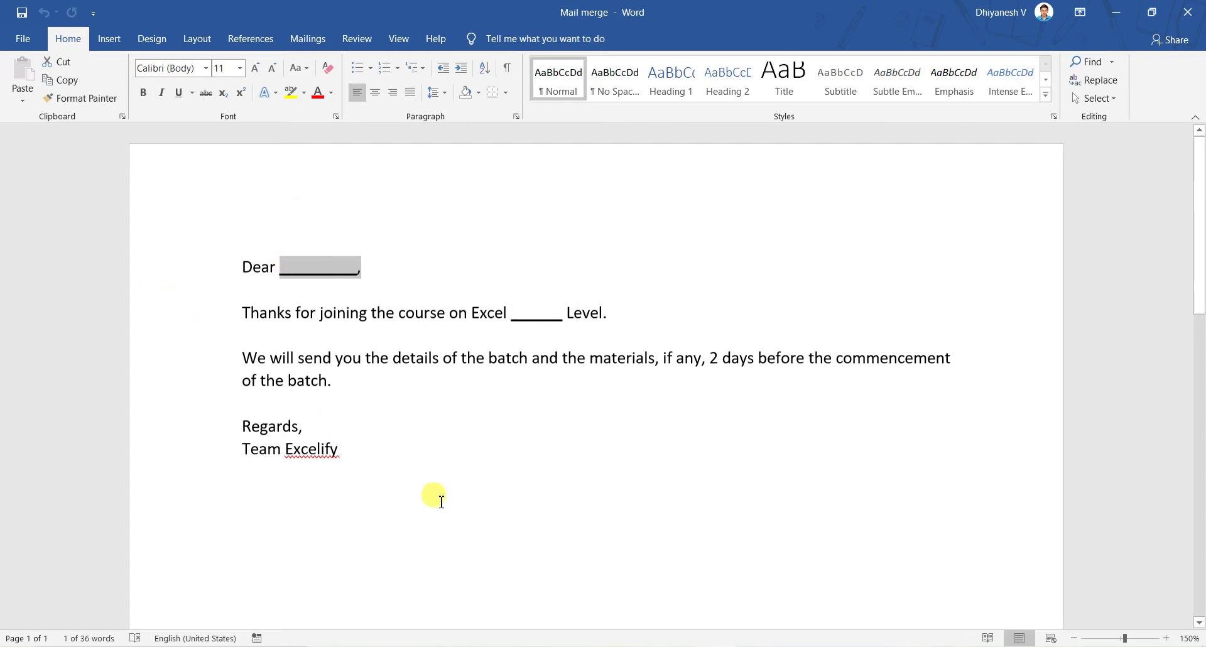
drag(441, 502, 237, 263)
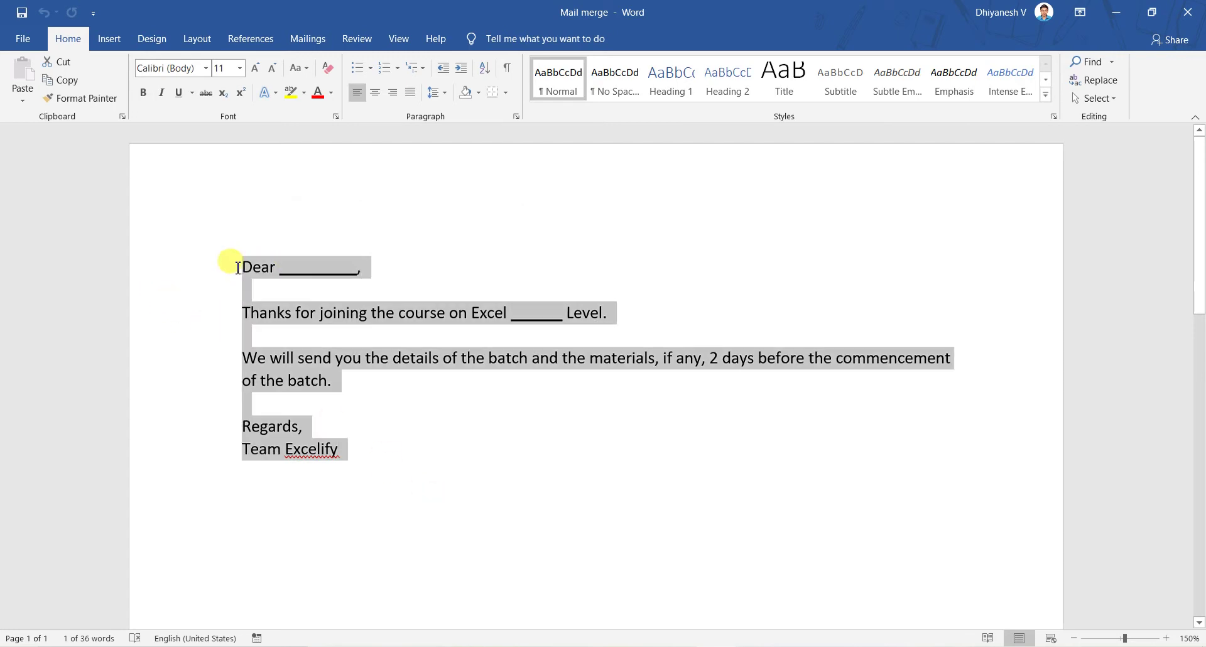
click(384, 400)
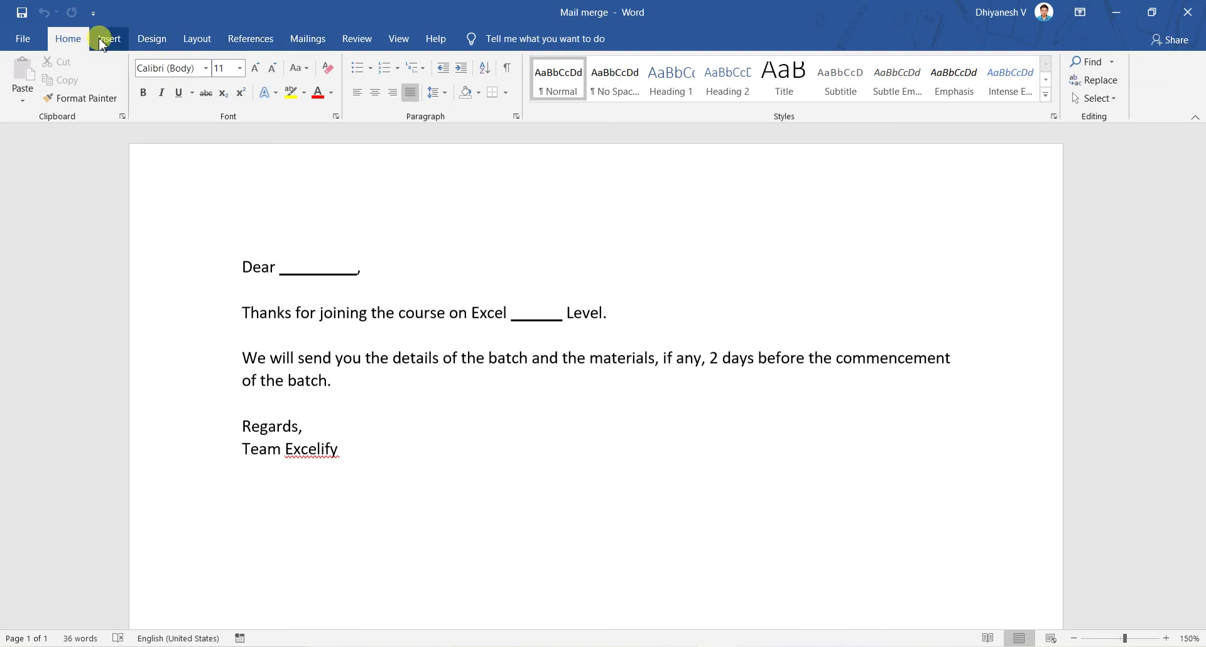
Review the document types offered for starting a mail merge
click(300, 50)
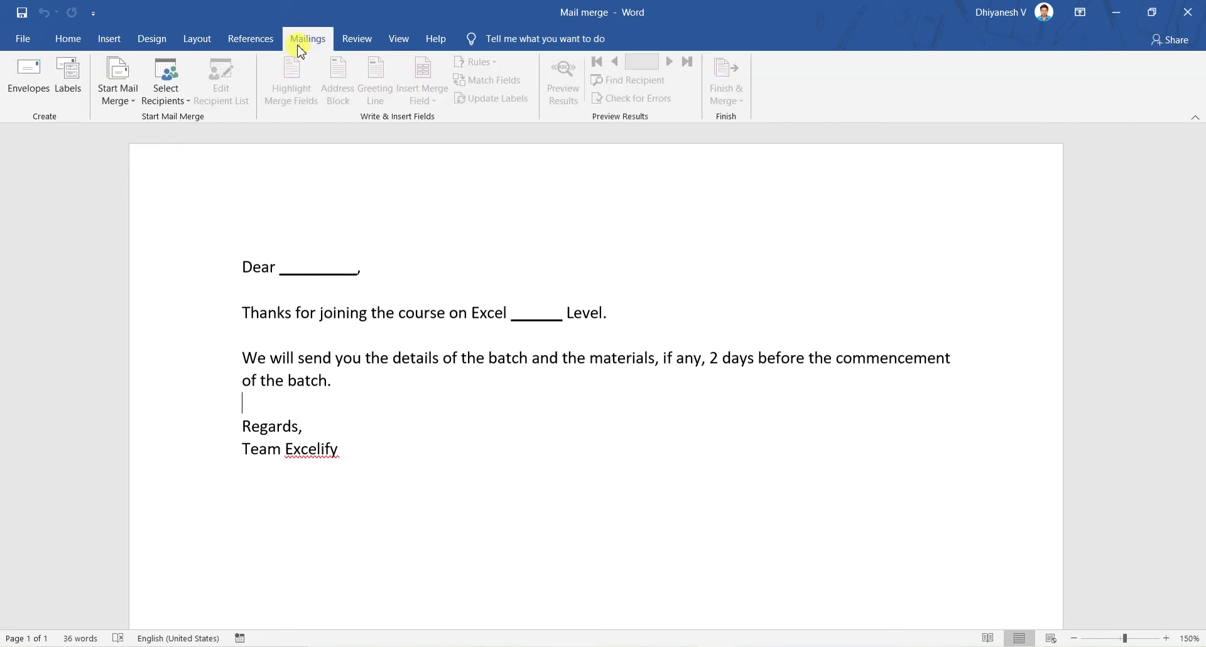
click(136, 94)
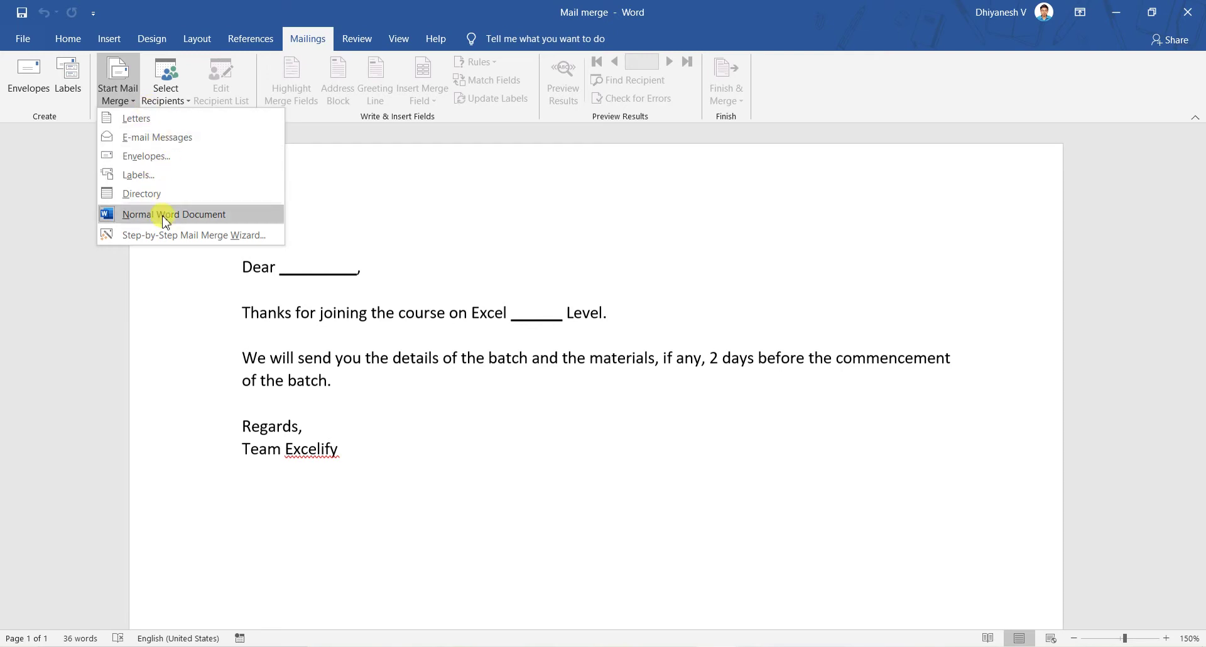
click(371, 193)
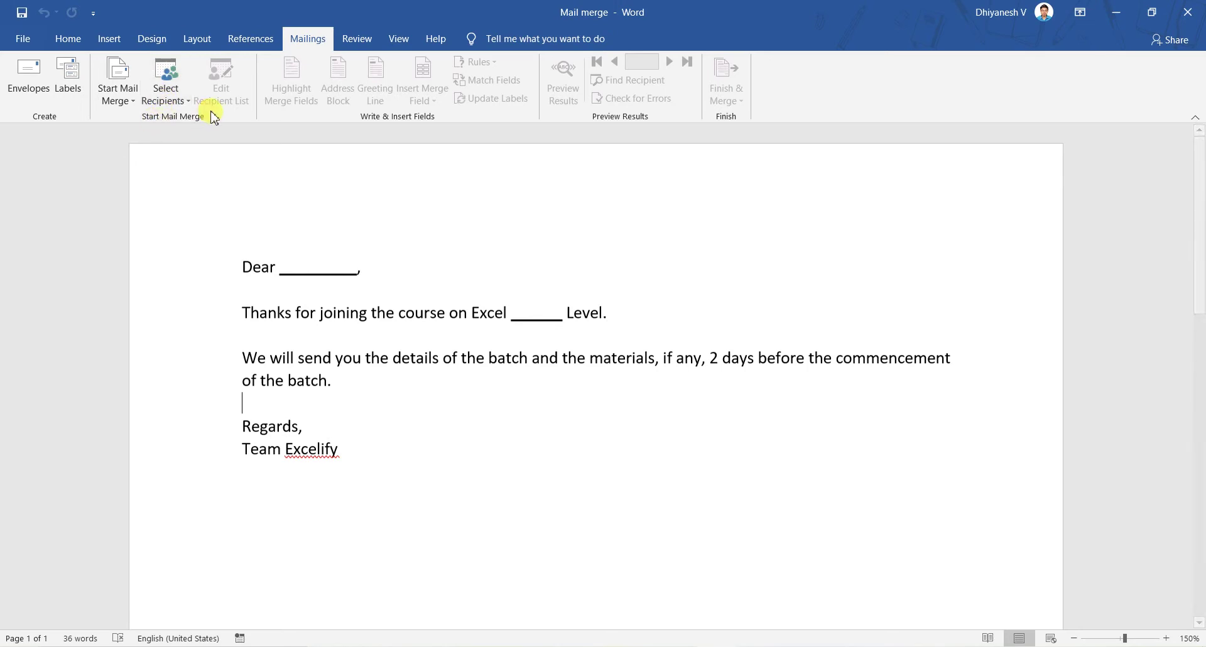
click(168, 85)
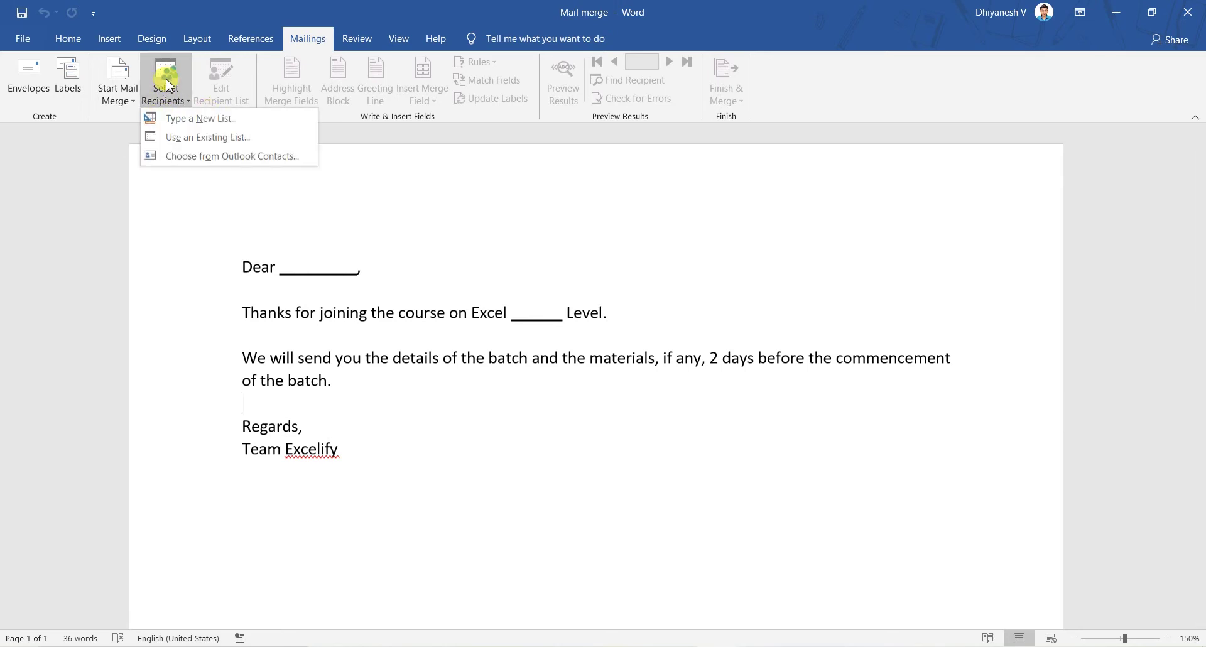
click(239, 119)
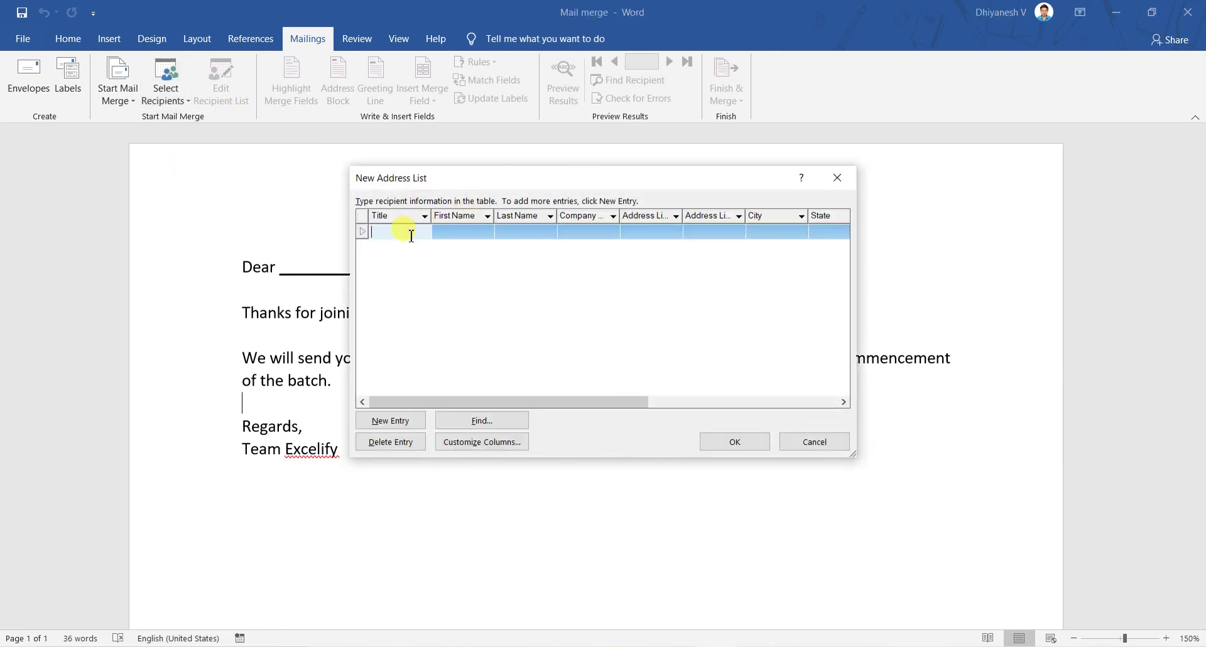
click(465, 232)
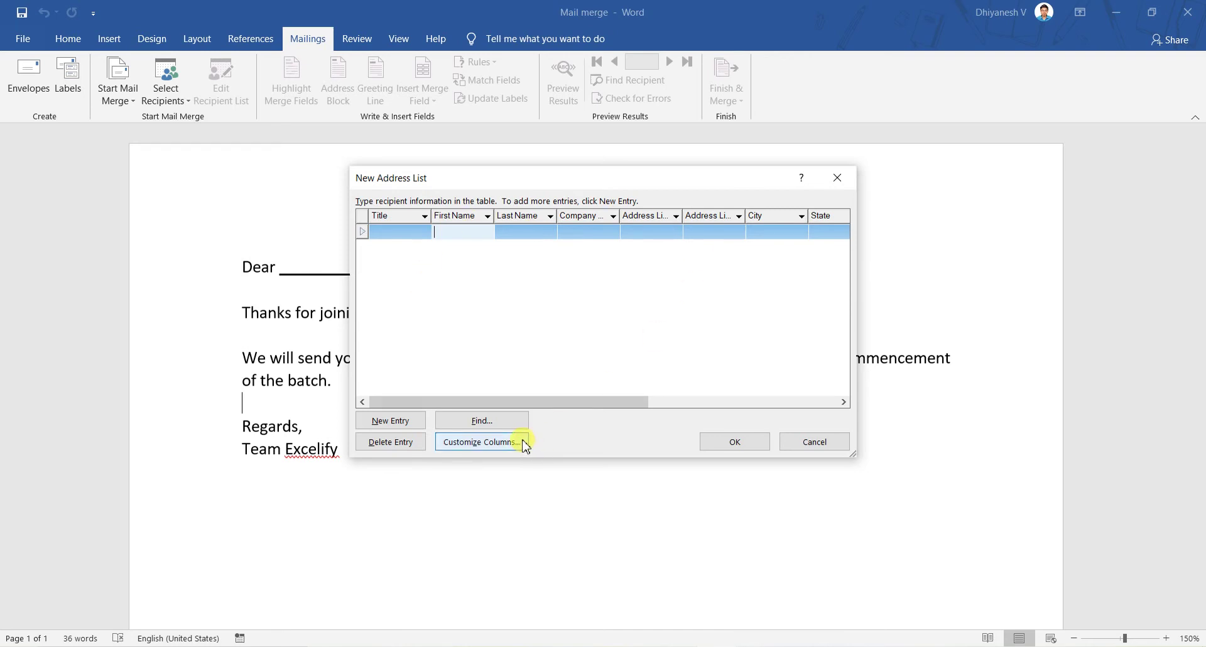
click(813, 442)
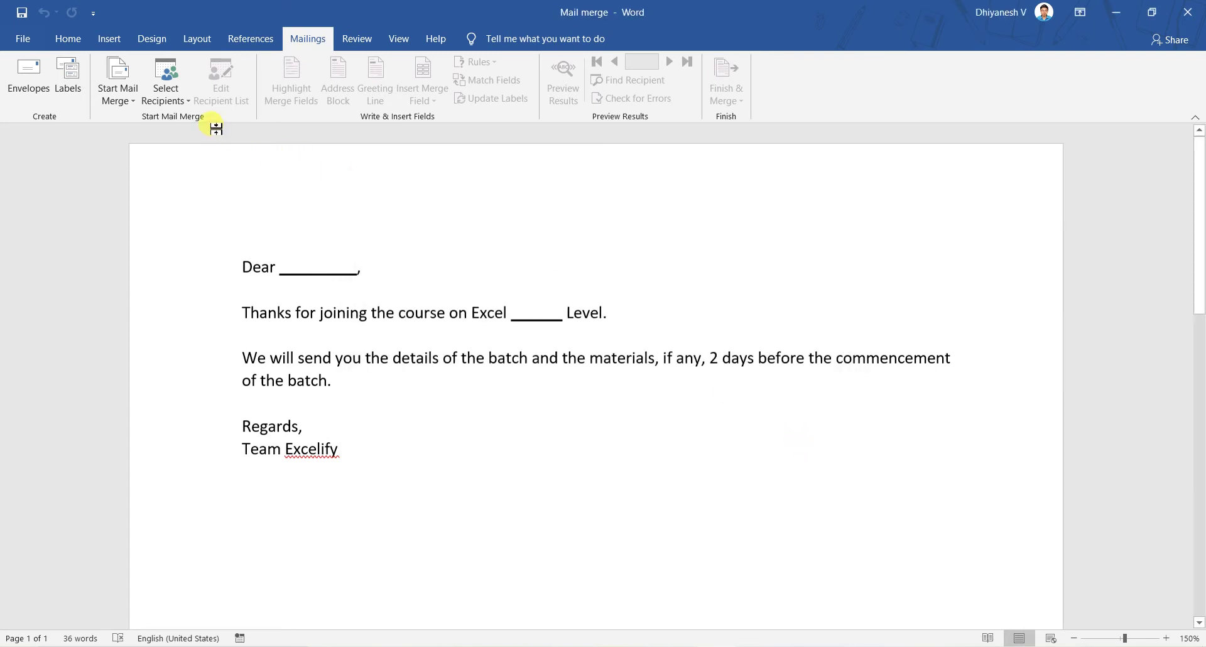
Choose an existing list as the recipients and open the Mail merge Excel workbook from the Supporting files folder as the data source
click(187, 100)
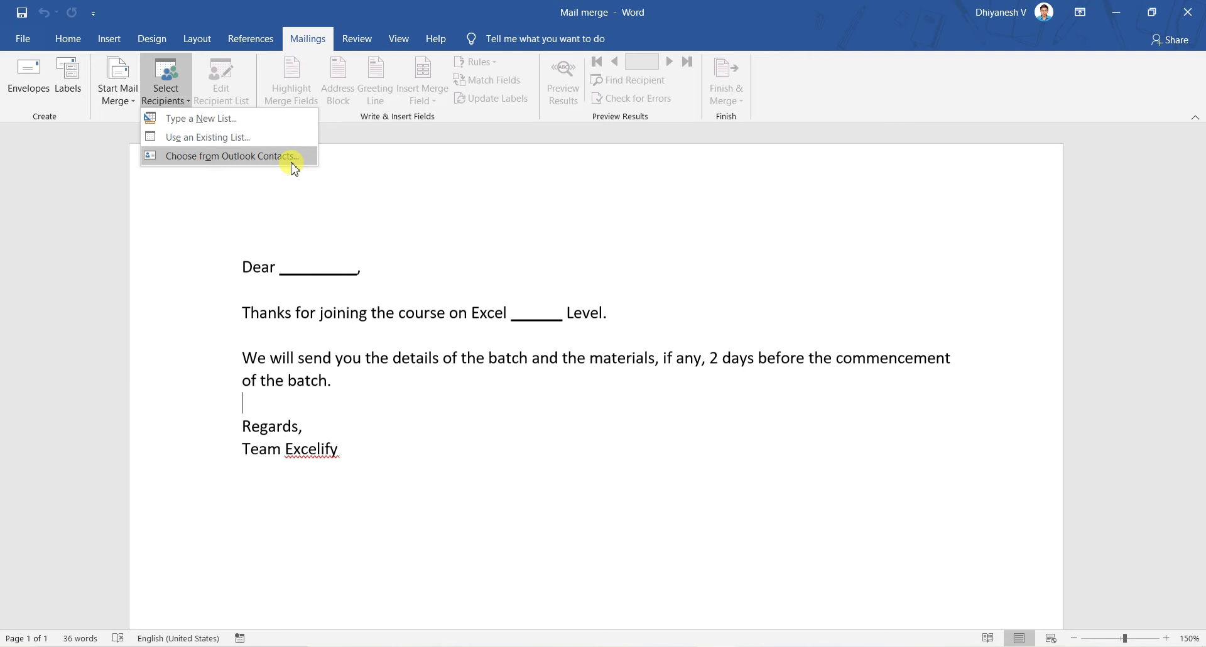
click(247, 142)
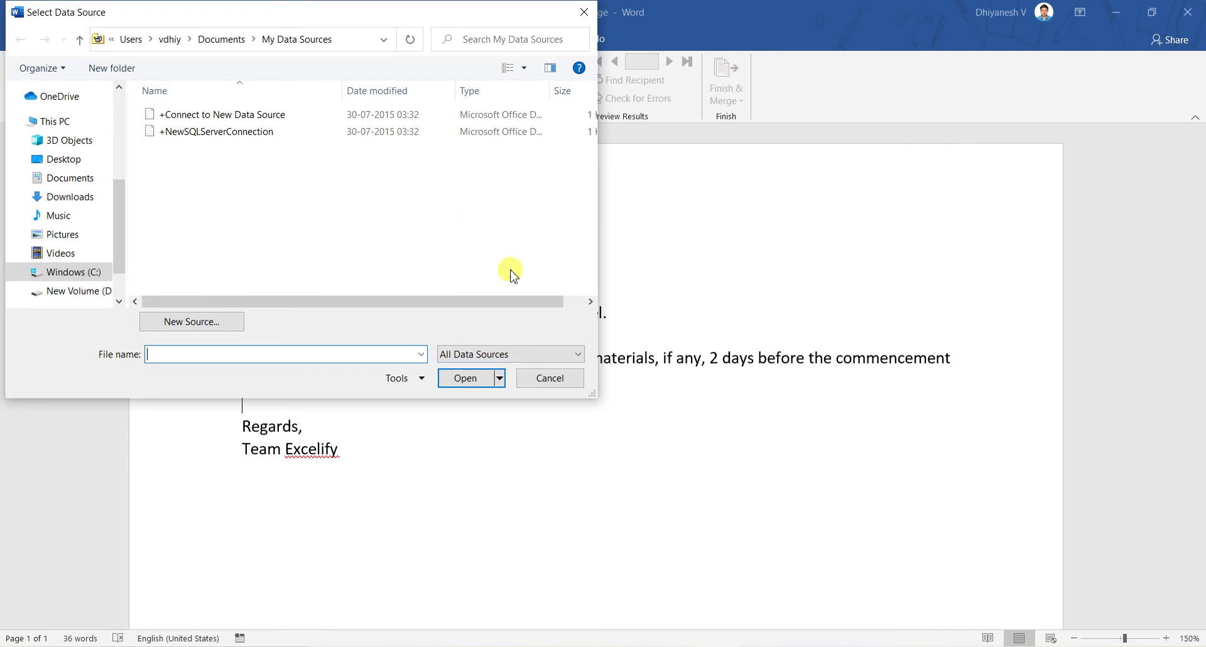
click(579, 356)
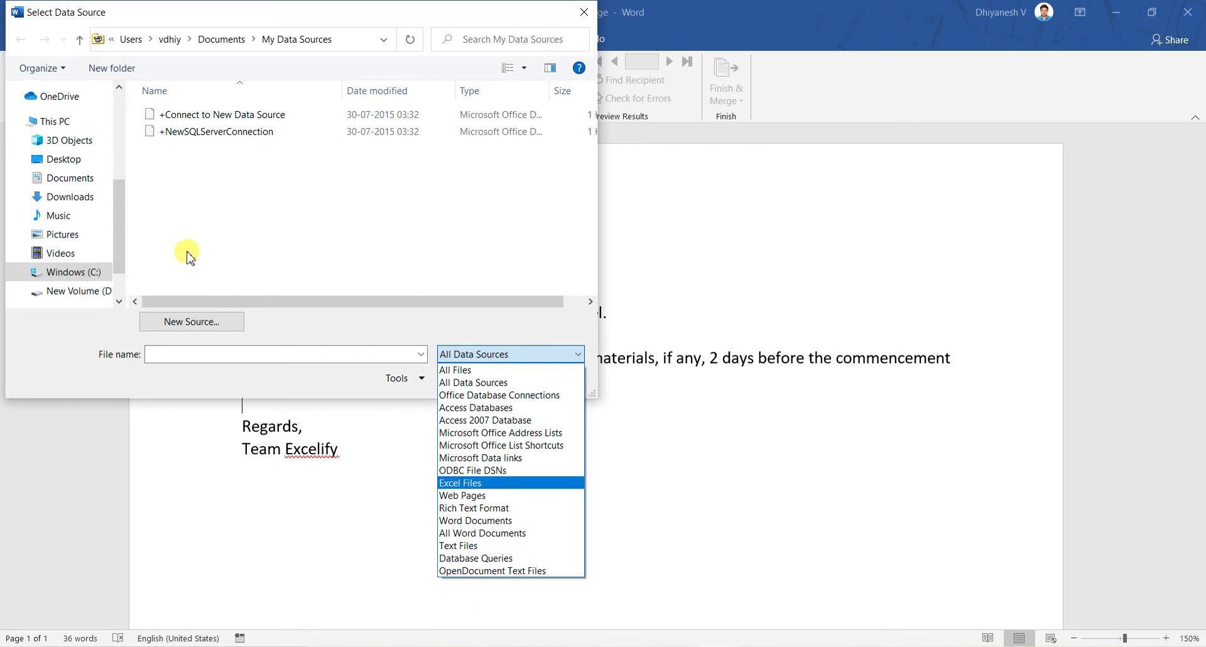
click(123, 150)
scroll(123, 150, up, 5)
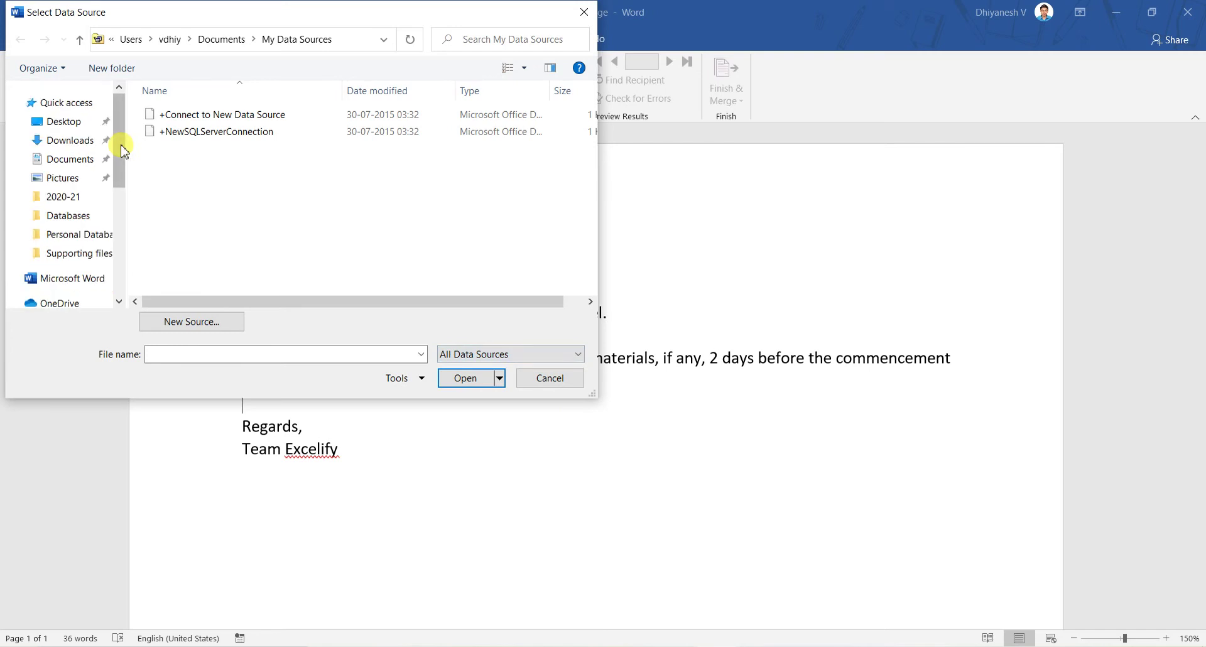
click(79, 267)
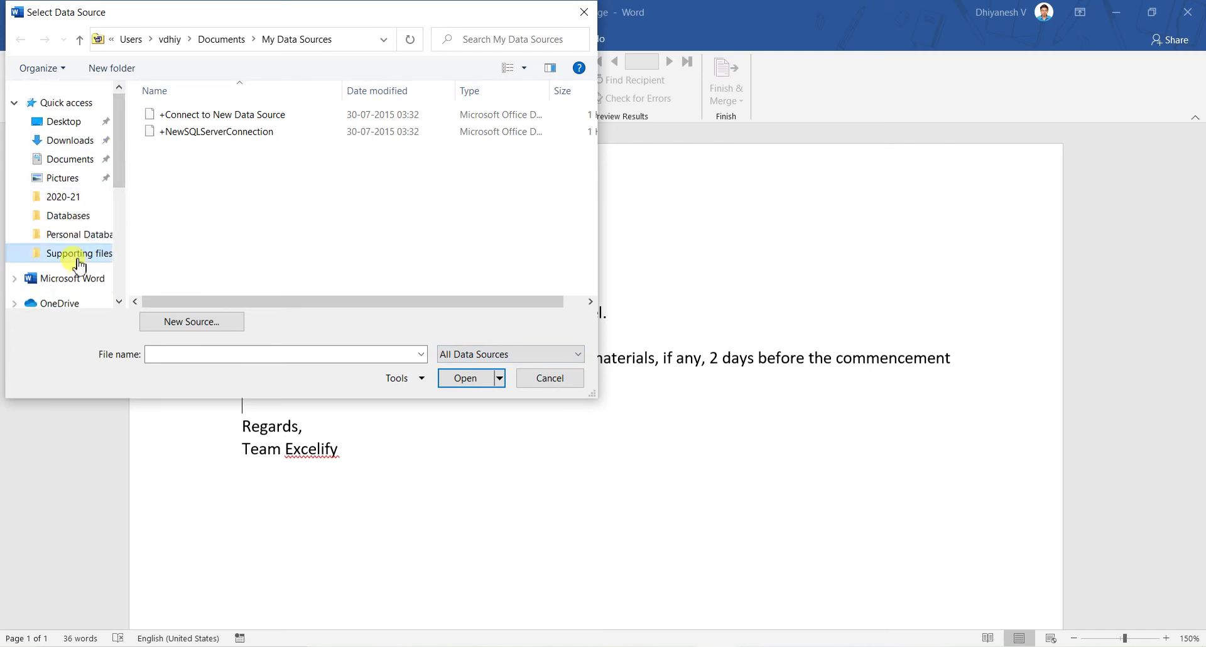
click(214, 134)
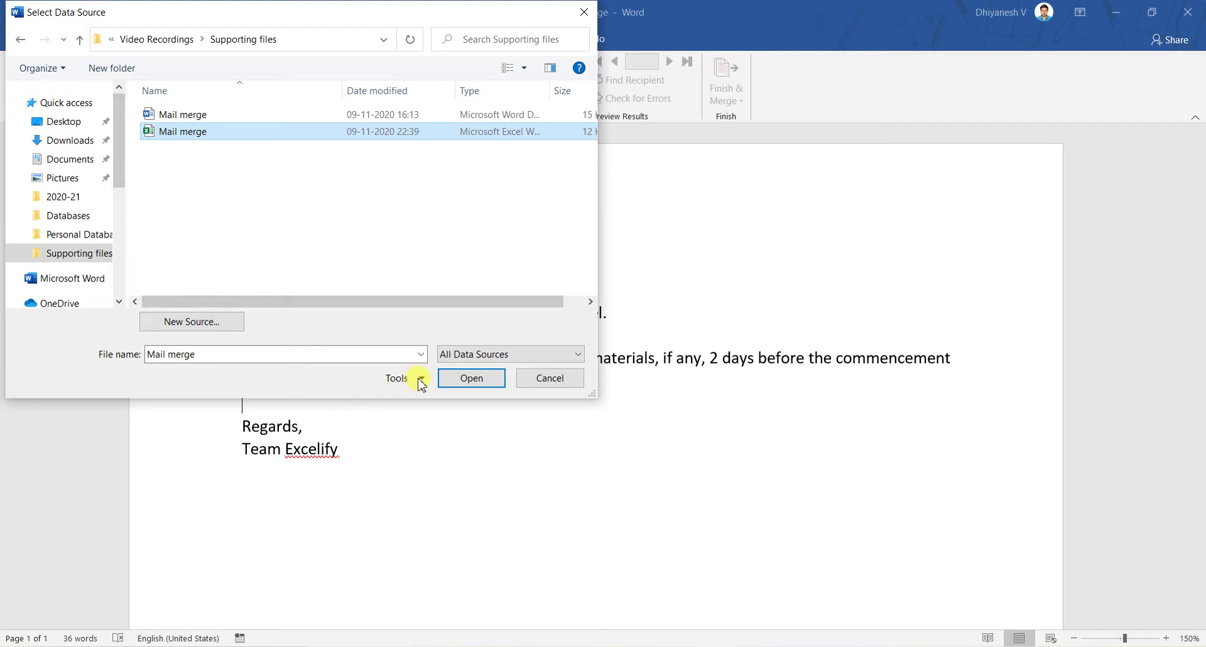
click(471, 379)
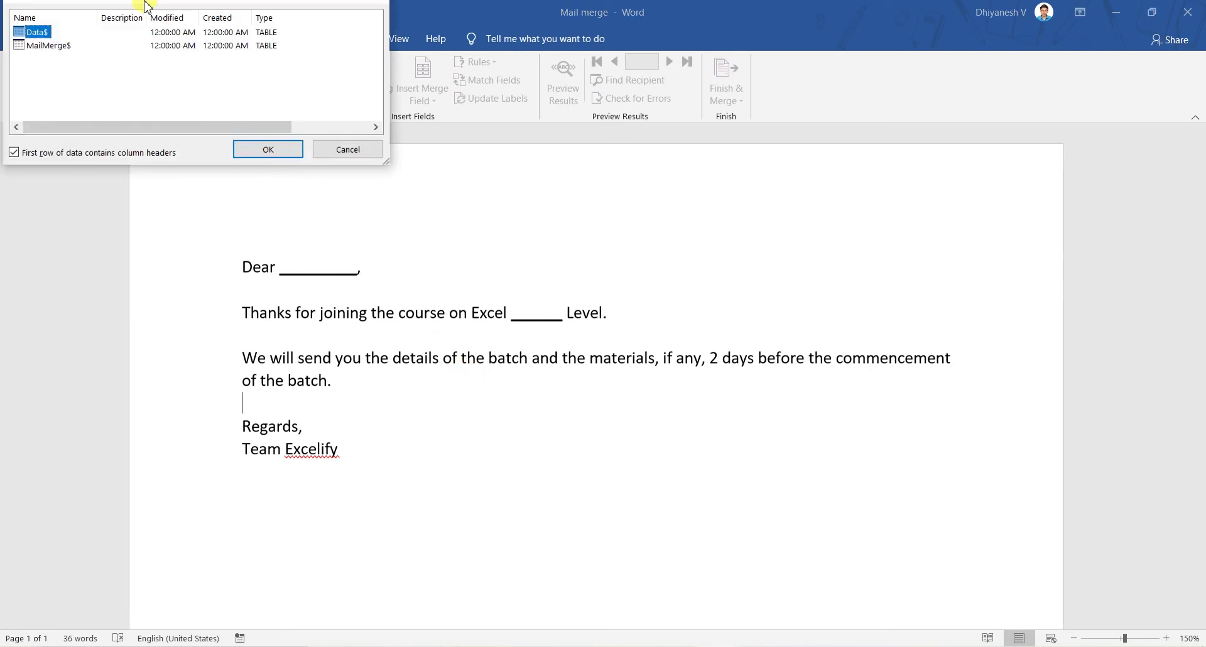
drag(145, 4, 601, 247)
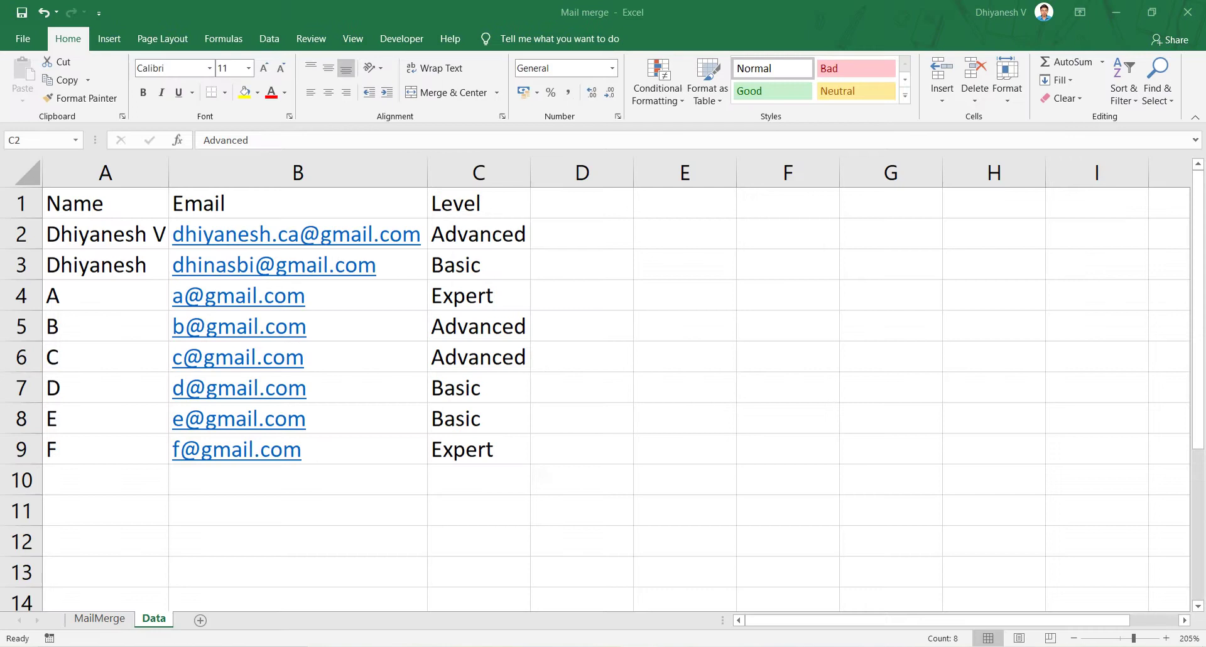
Check the workbook's Level column and header row, and use the Data sheet as the recipient table with first-row column headers
key(ctrl+shift+Down)
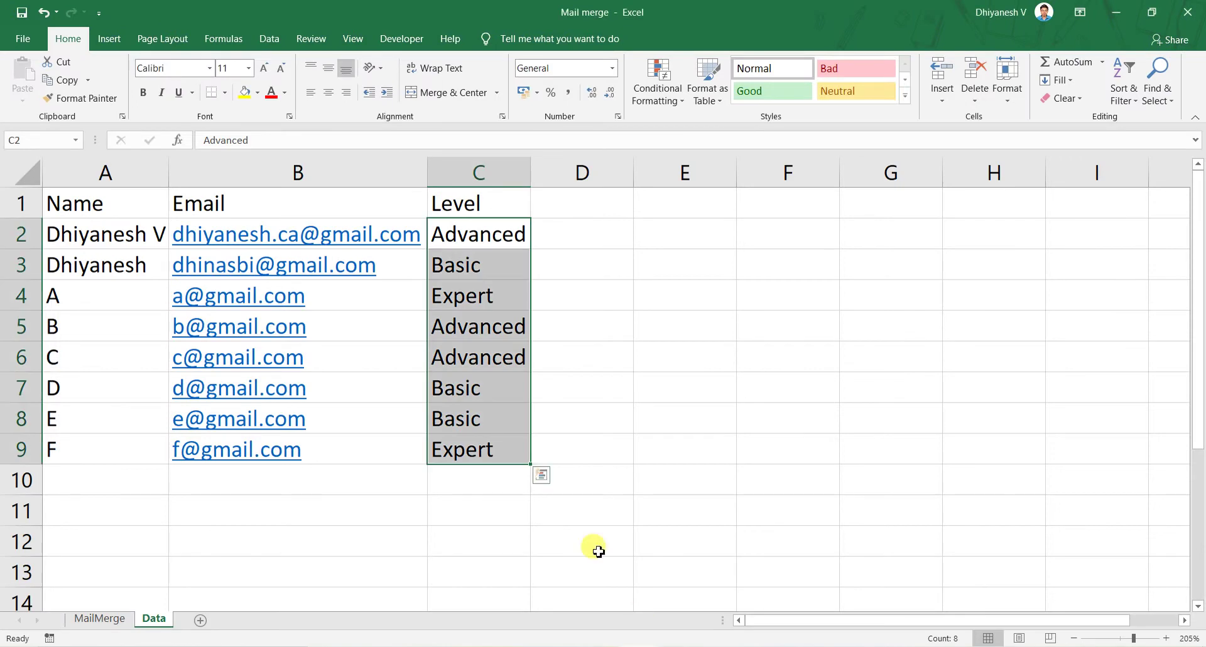
click(16, 200)
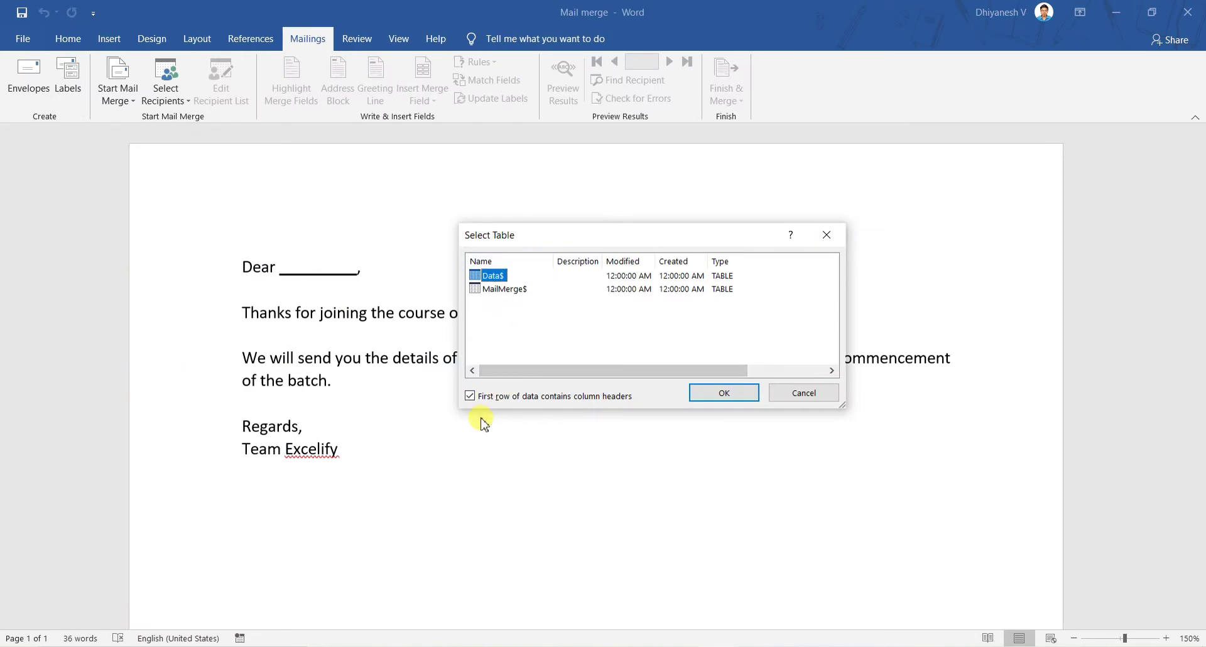
click(710, 394)
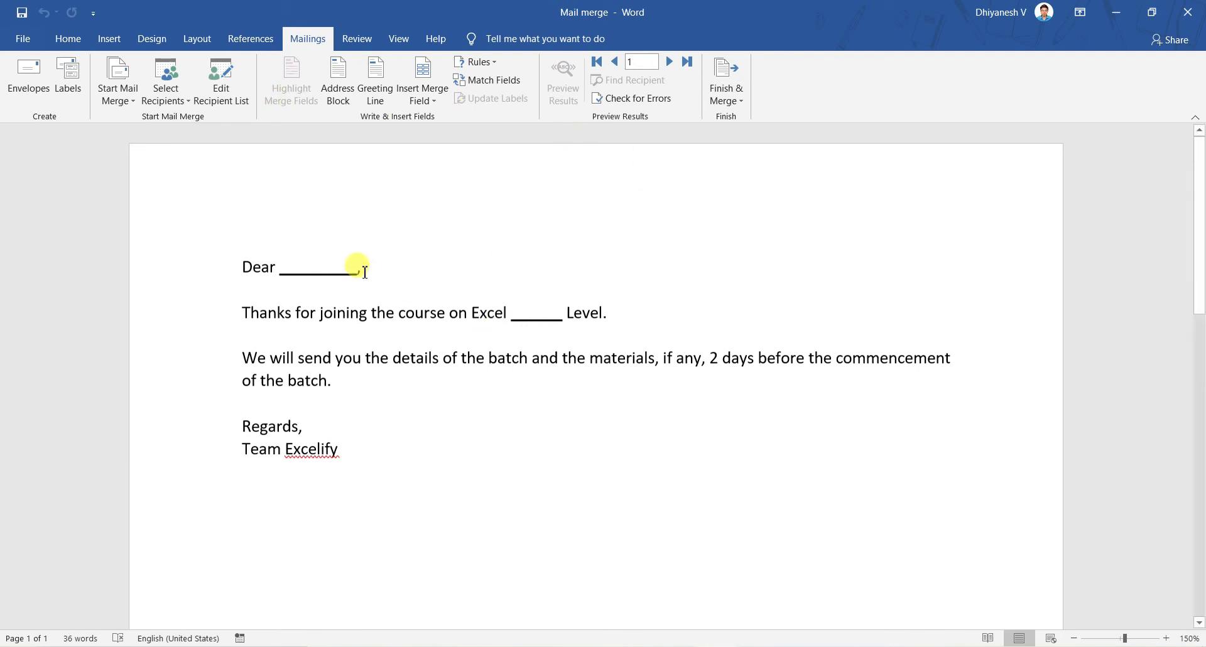
Replace the blank after "Dear" with the Name merge field, keeping the comma that follows it
double_click(321, 267)
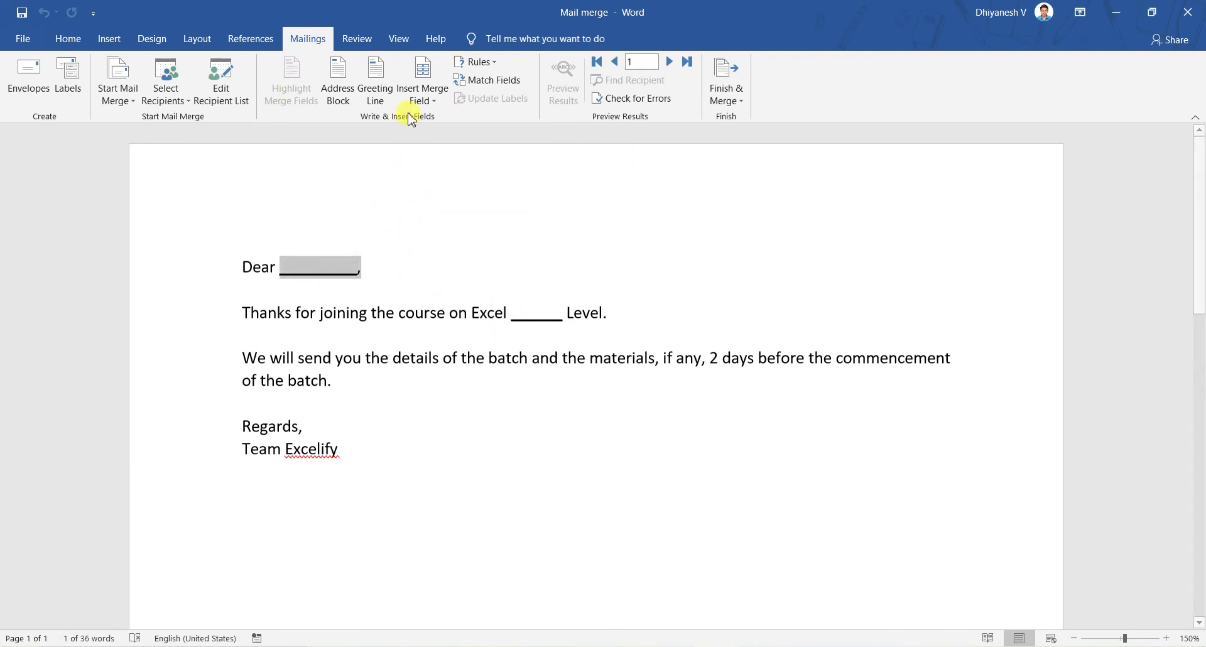
click(317, 270)
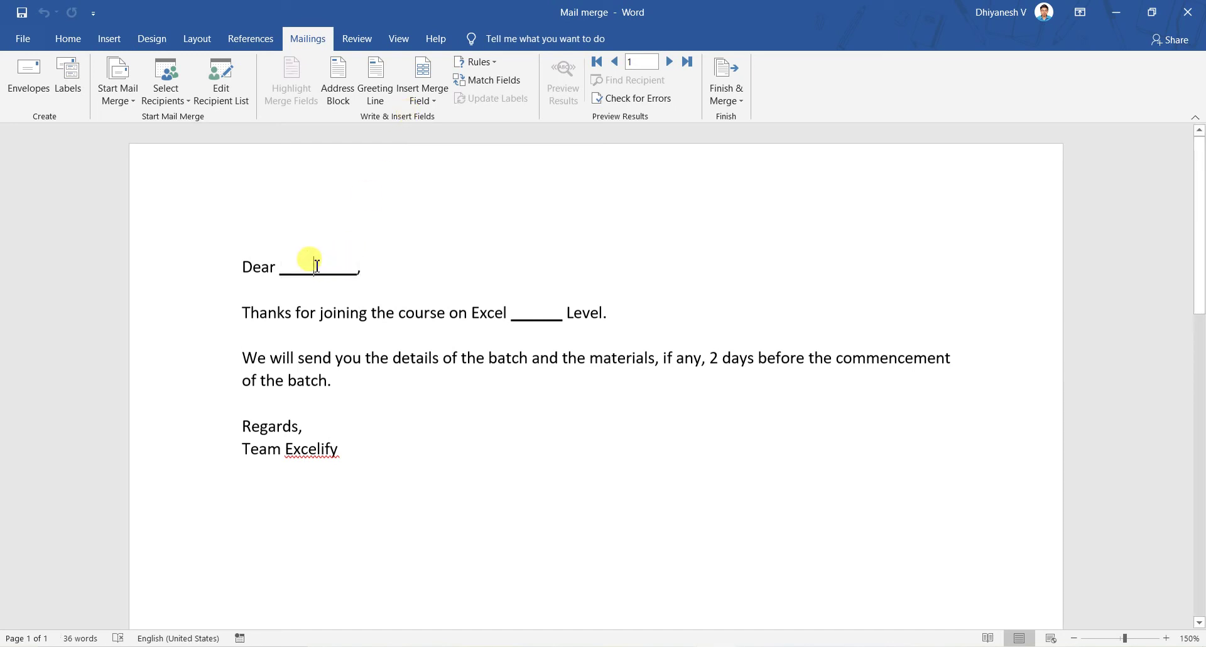
drag(280, 266, 364, 276)
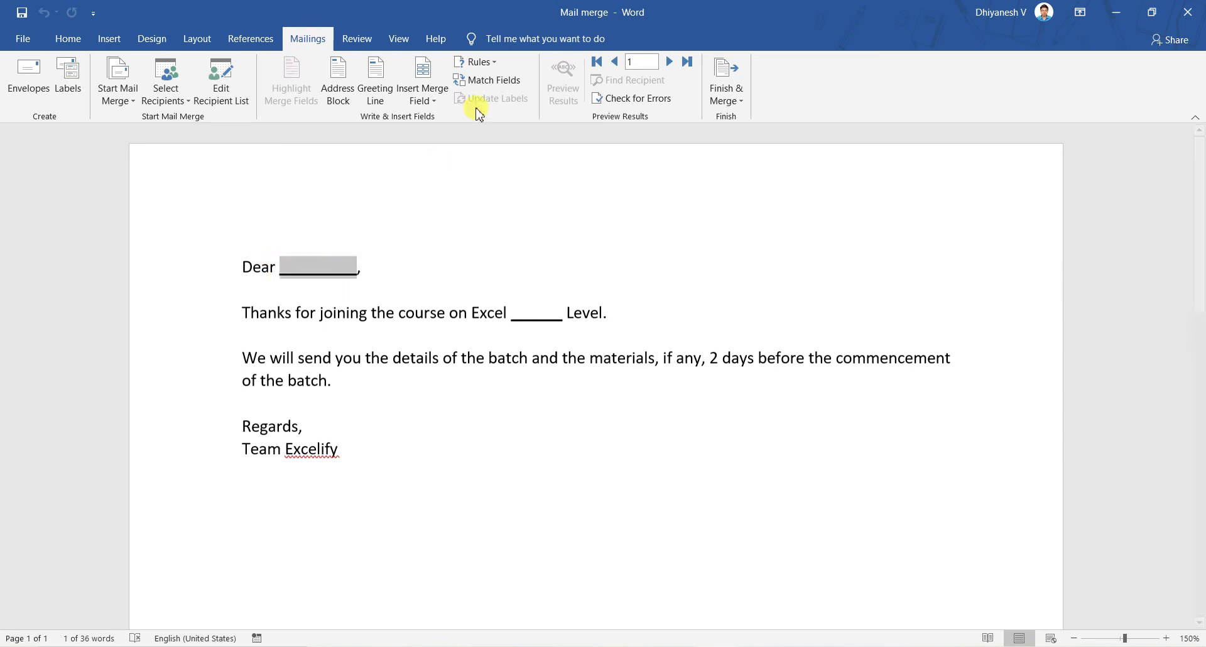
click(426, 106)
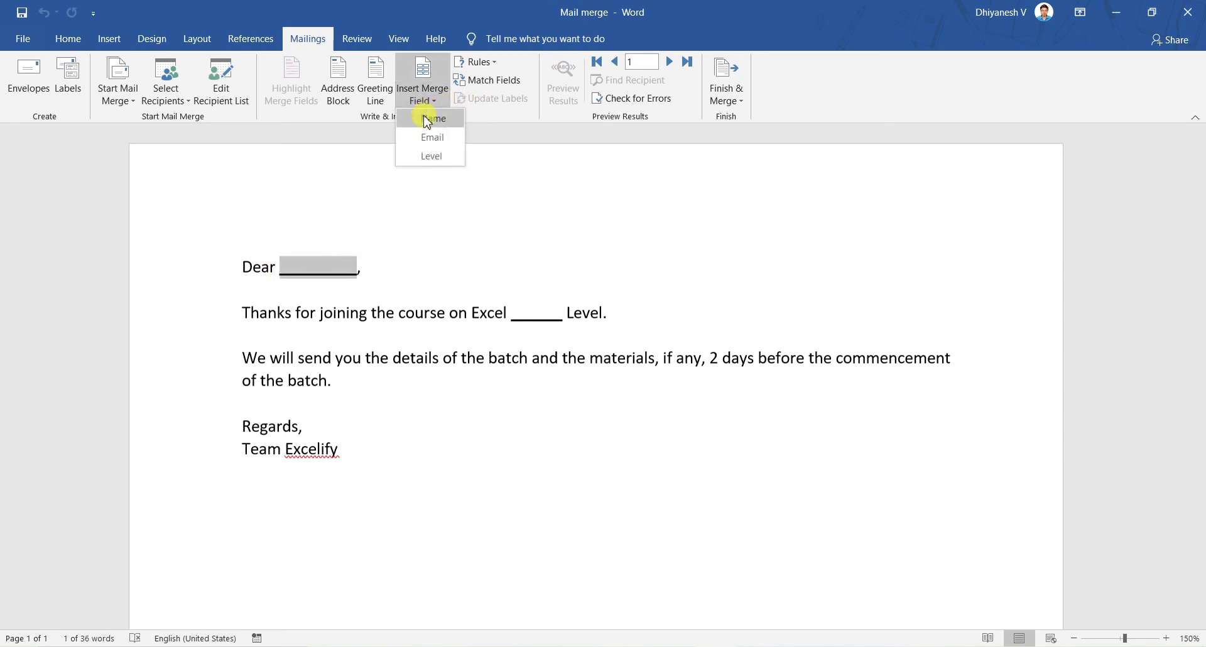
click(426, 115)
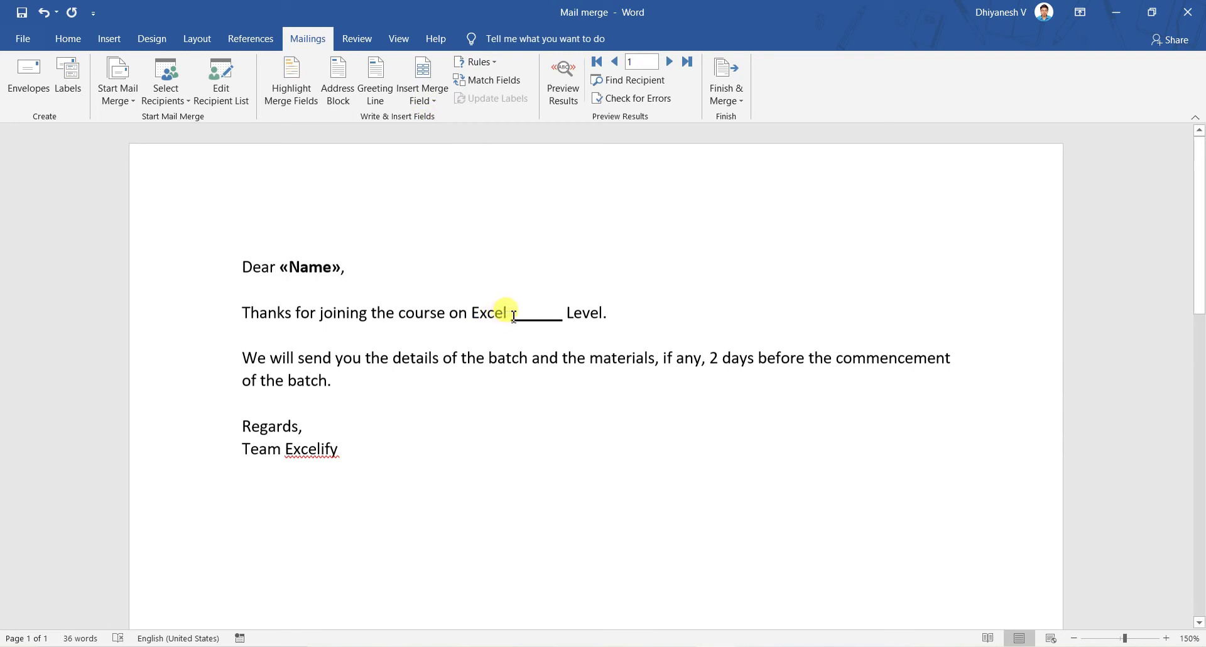
Replace the blank between "Excel" and "Level" in the course sentence with the Level merge field
drag(512, 314, 555, 321)
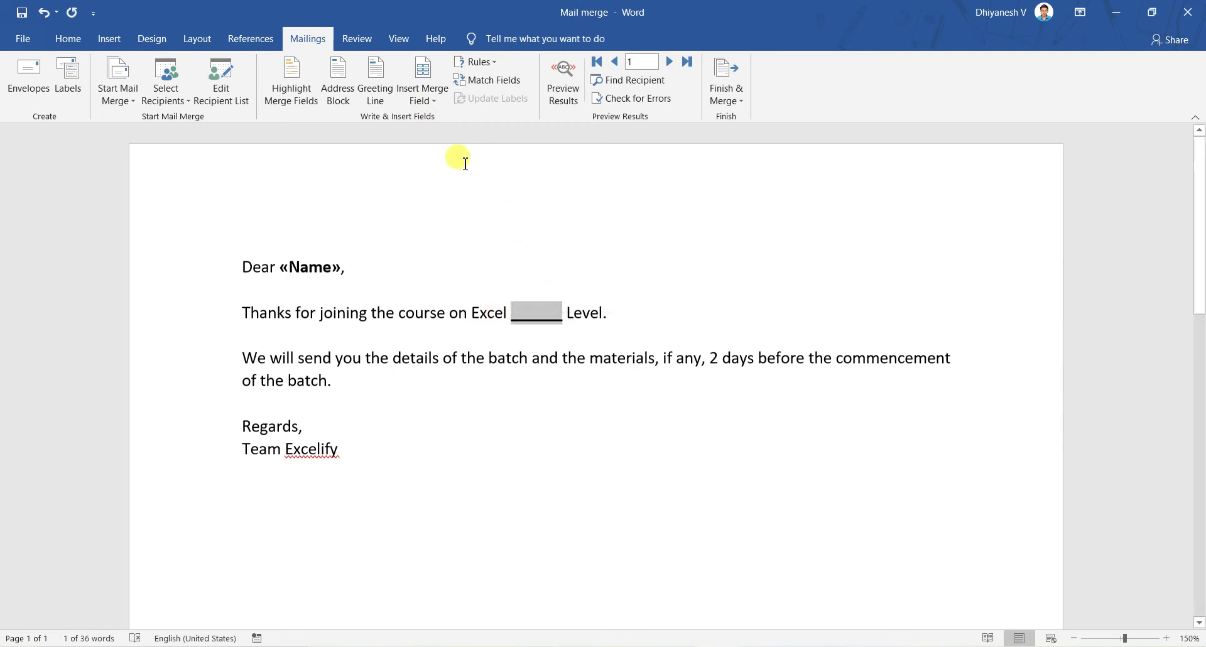
click(425, 102)
click(425, 154)
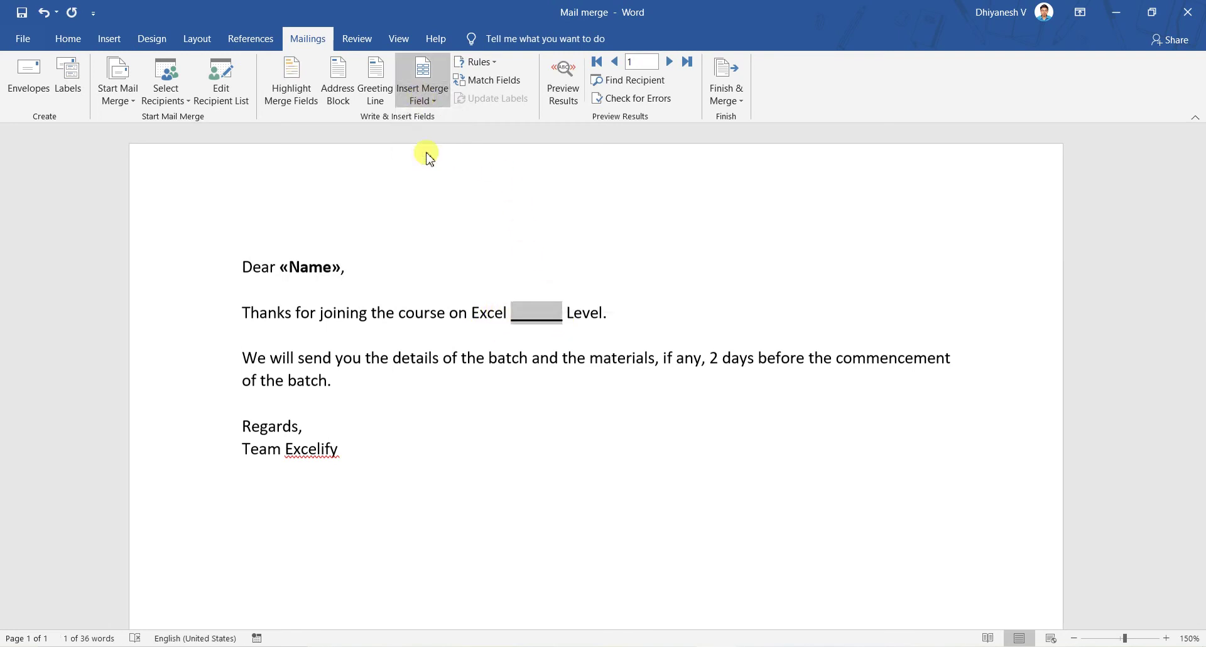
click(593, 339)
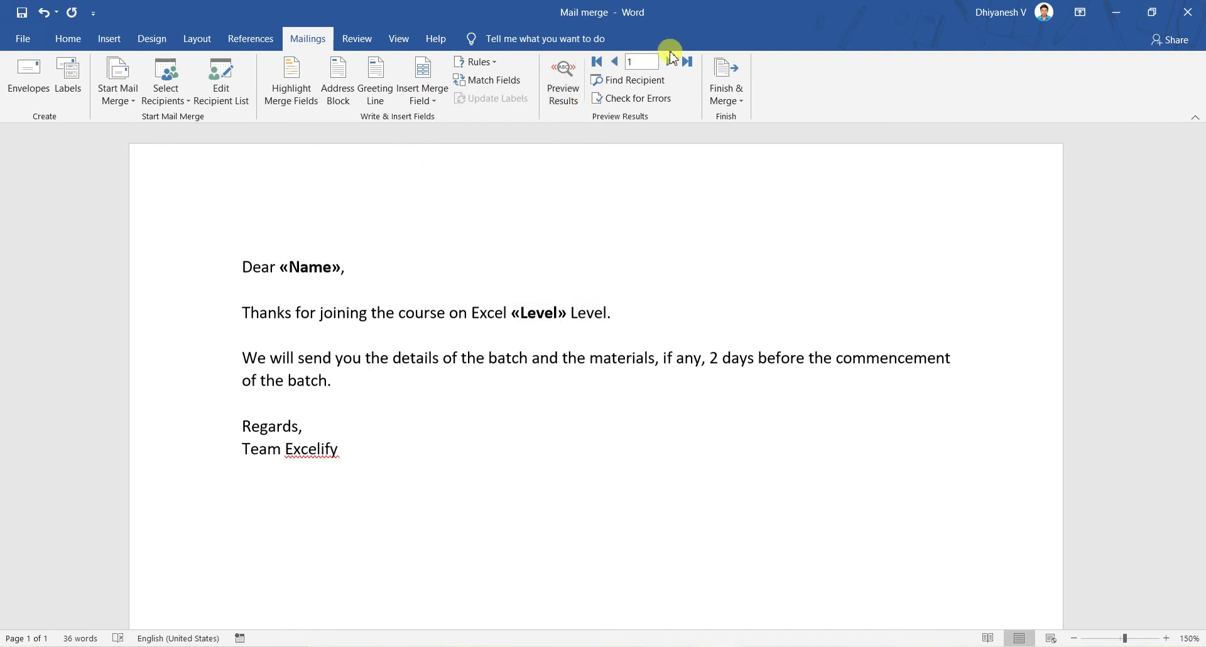
Preview the merged letter for recipient records 1 to 4, and return to the merge field view
click(564, 81)
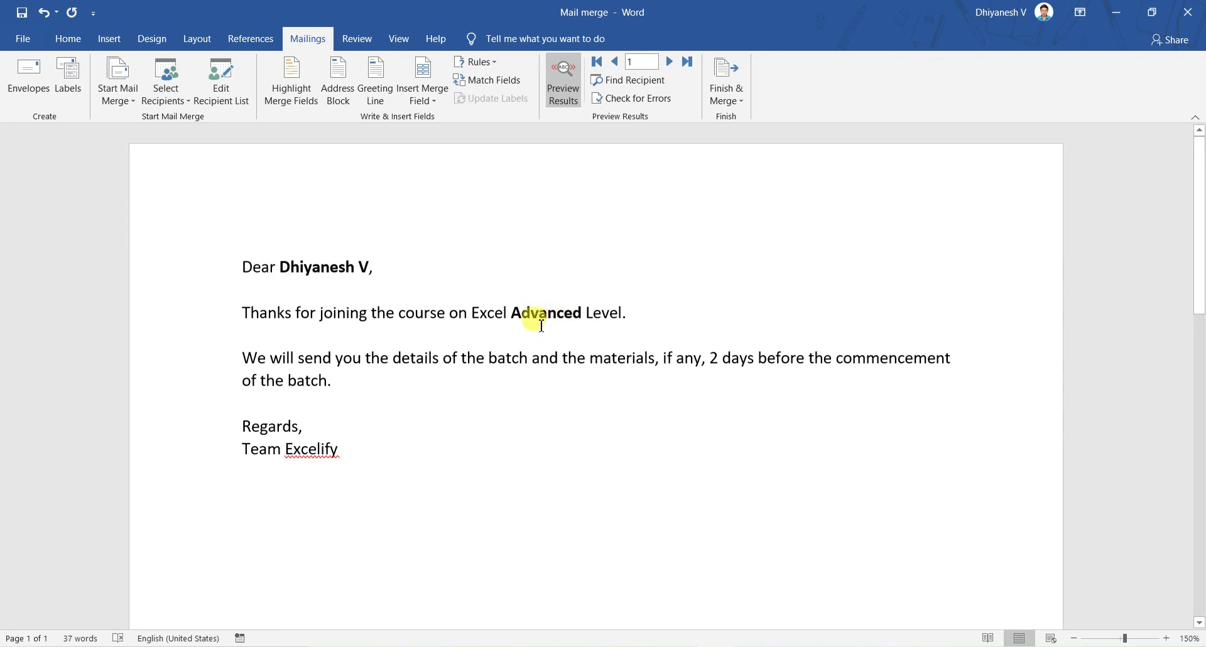
click(671, 61)
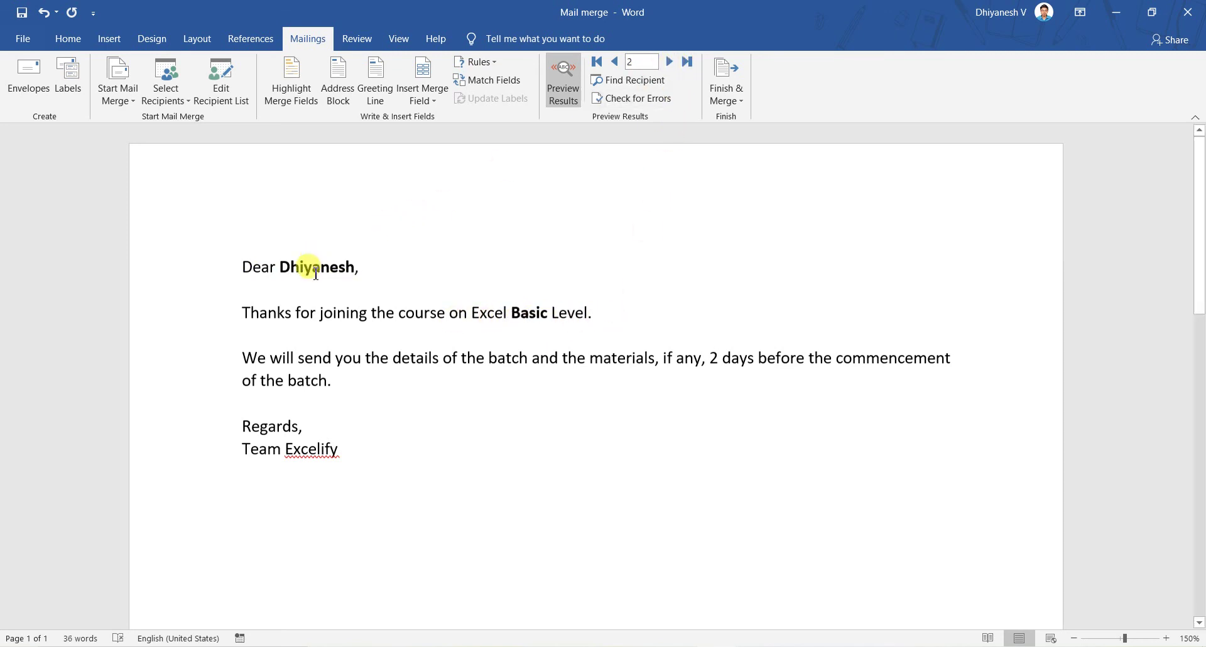
click(669, 62)
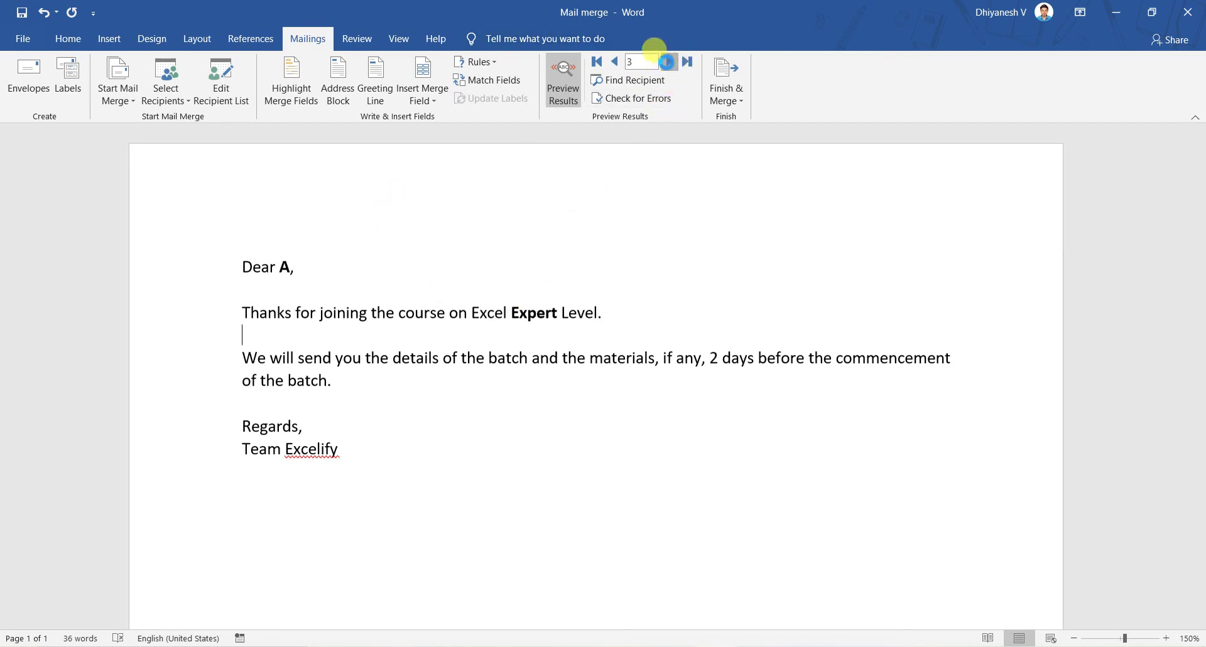
click(670, 61)
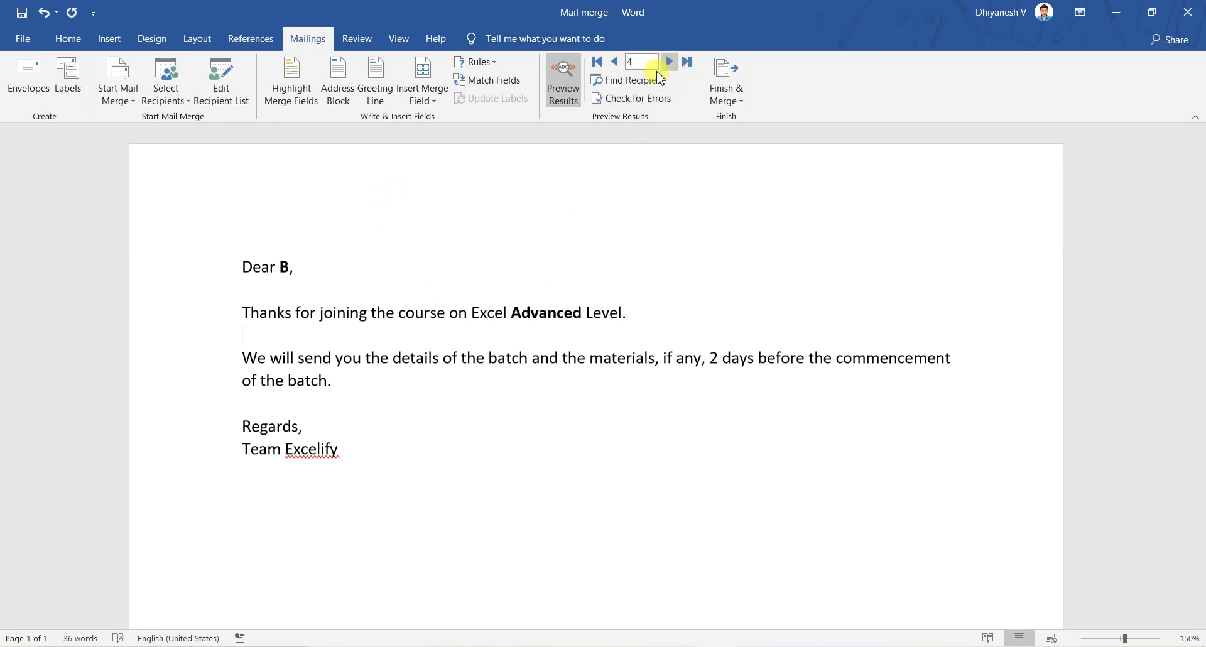
click(580, 80)
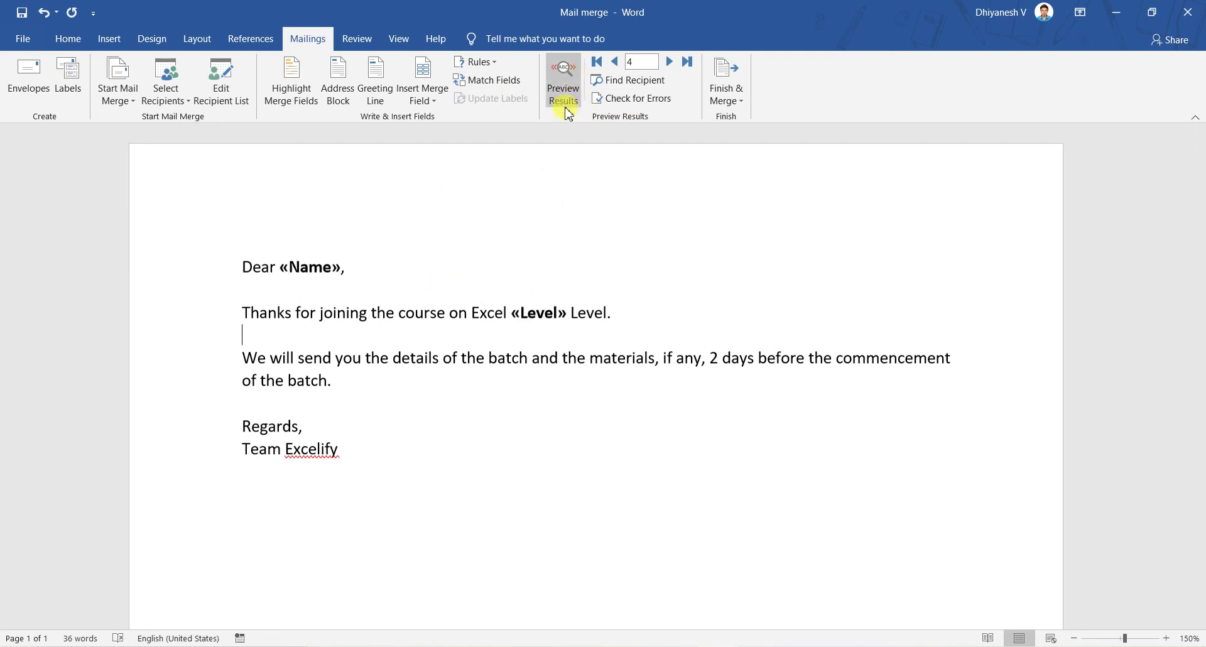
Set up an e-mail merge addressed by the Email field with the subject line "Reg: Course joining"
click(735, 102)
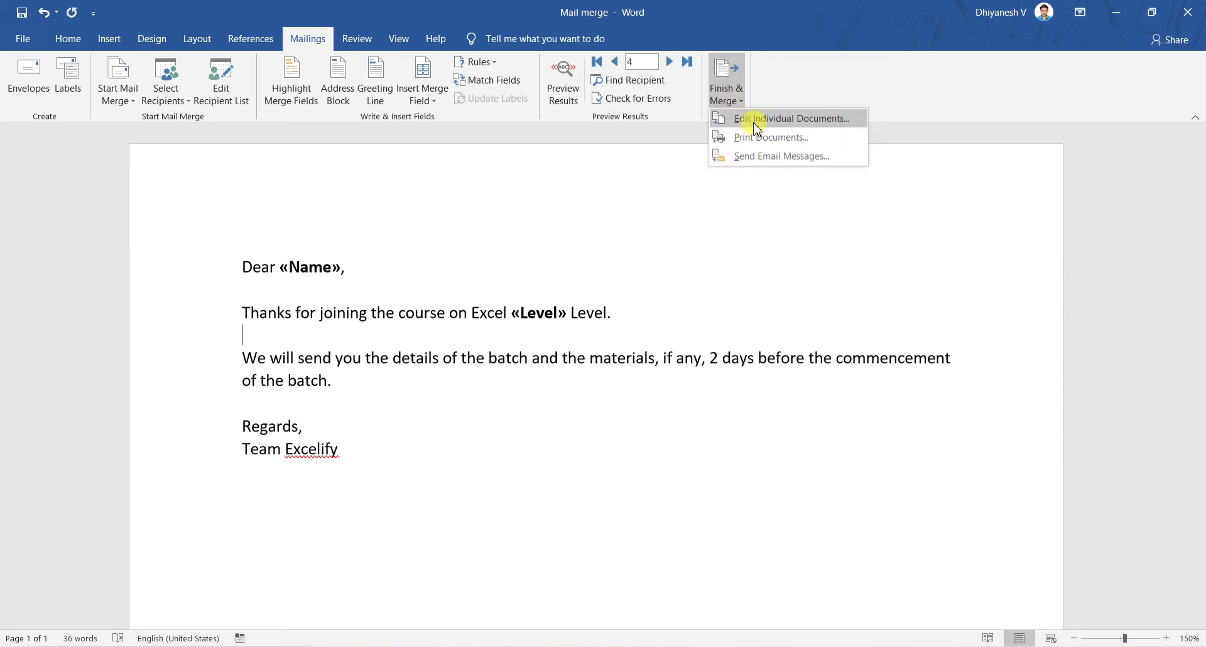
click(760, 166)
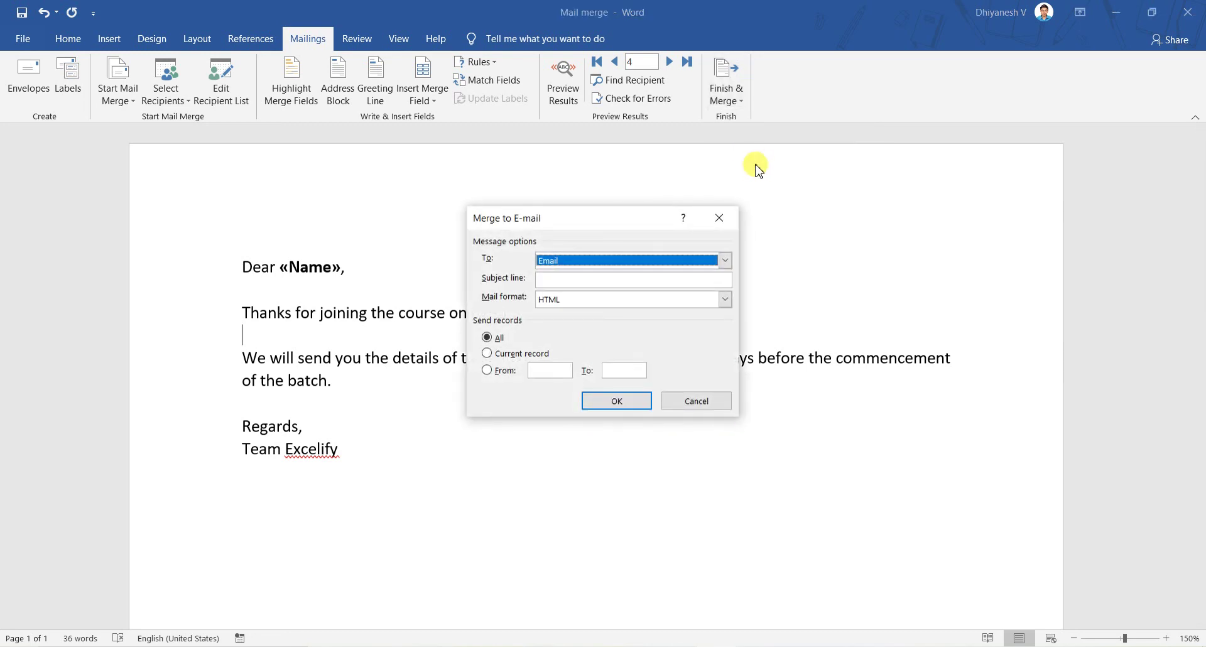
click(728, 261)
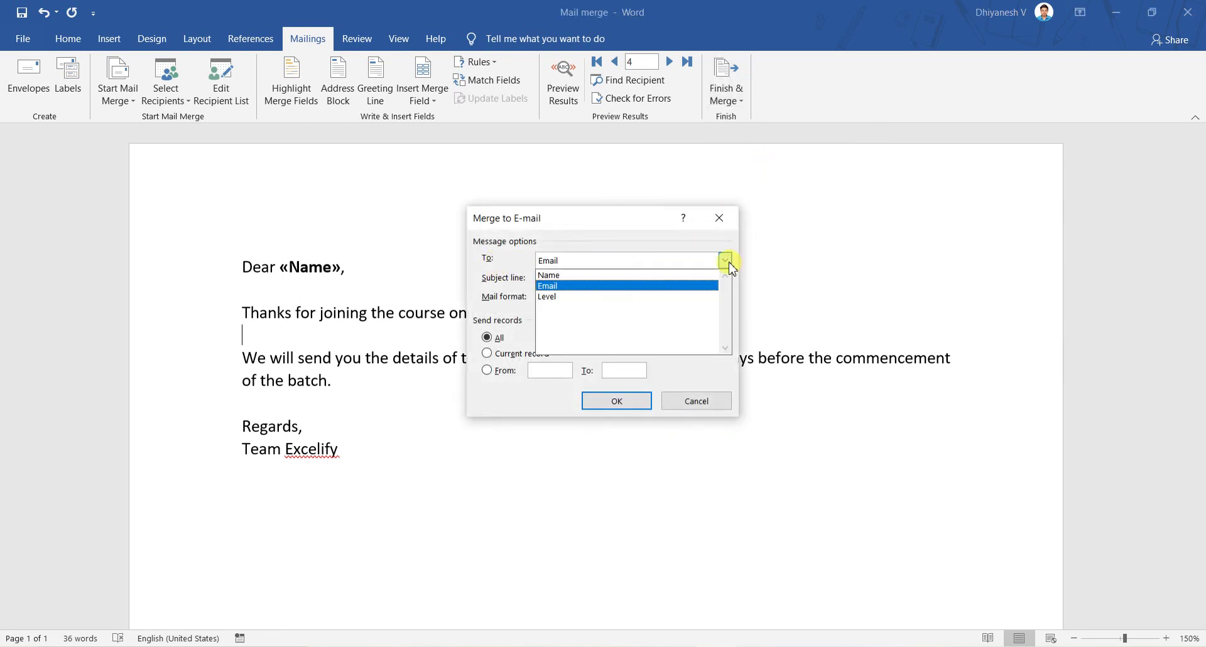
click(545, 287)
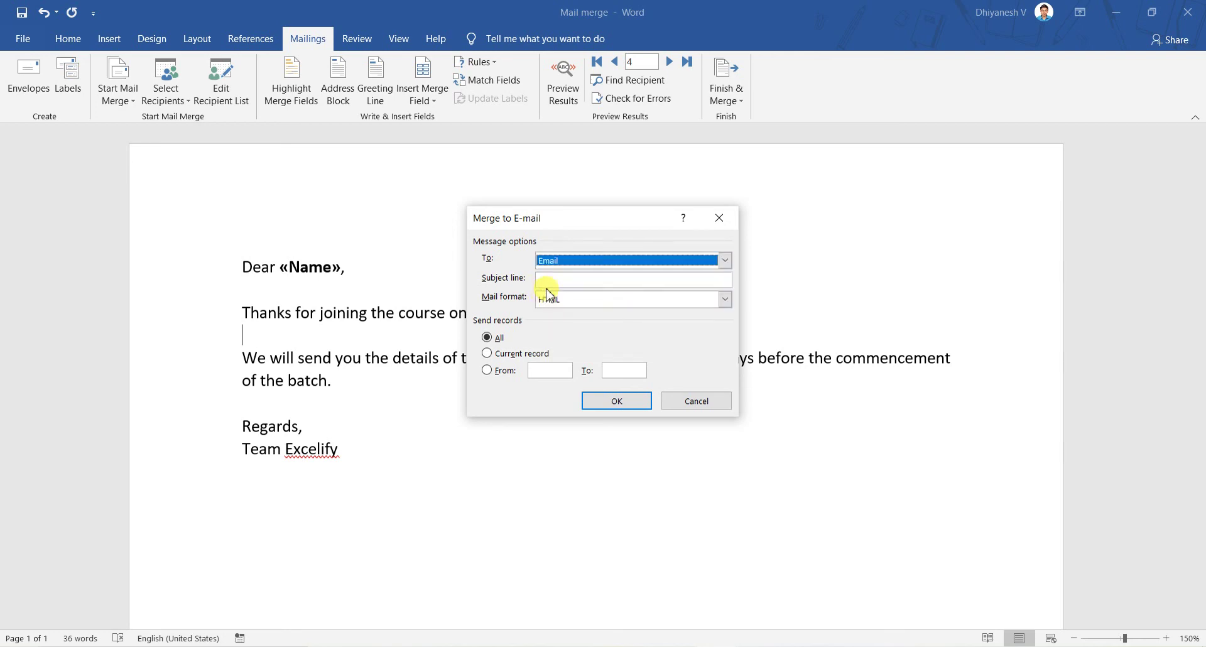
click(587, 261)
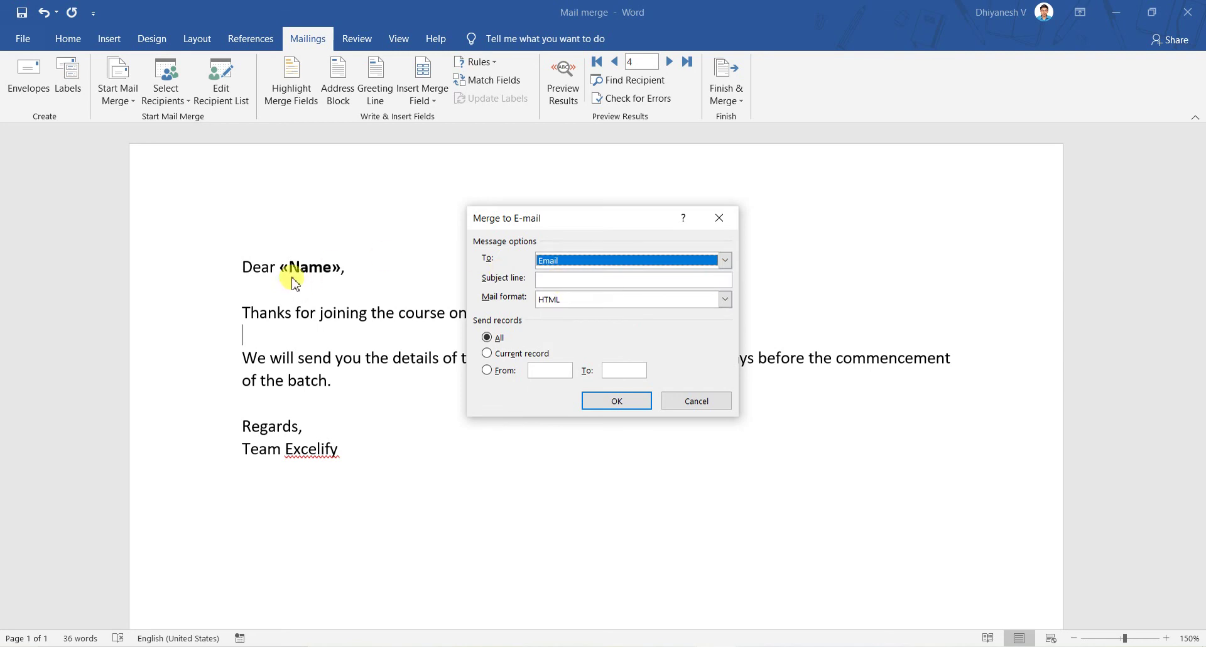
click(545, 282)
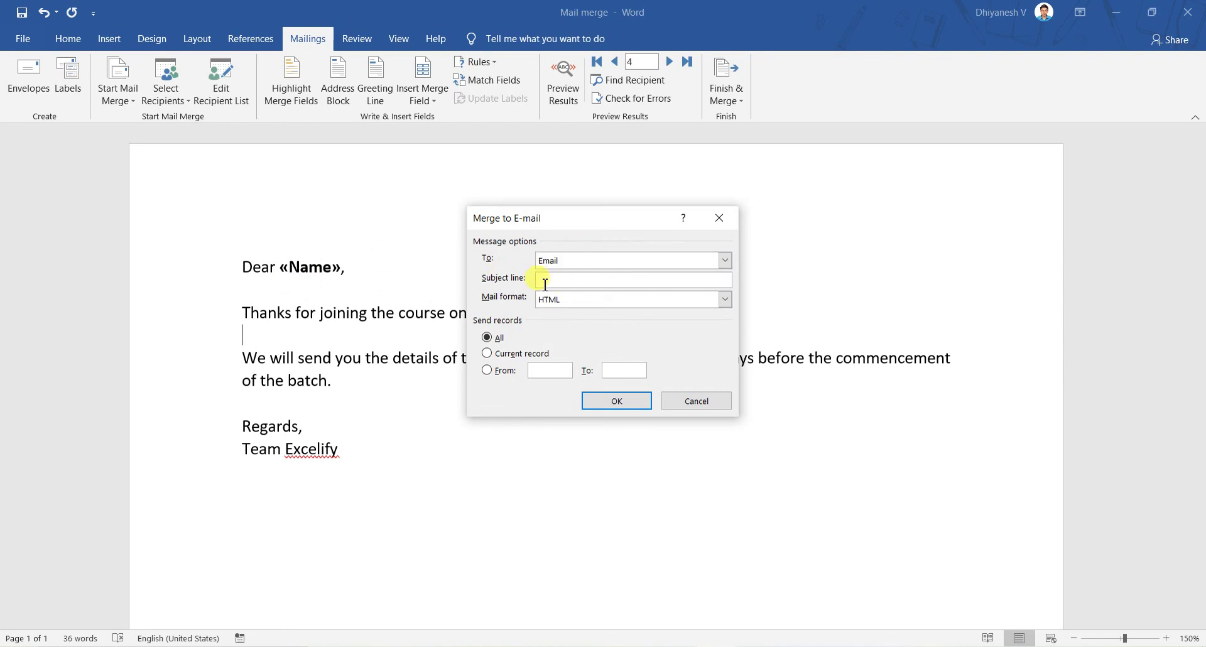
text(Reg: Course joining)
Limit the e-mail merge to records 1 through 8 and send the messages
click(487, 371)
click(561, 369)
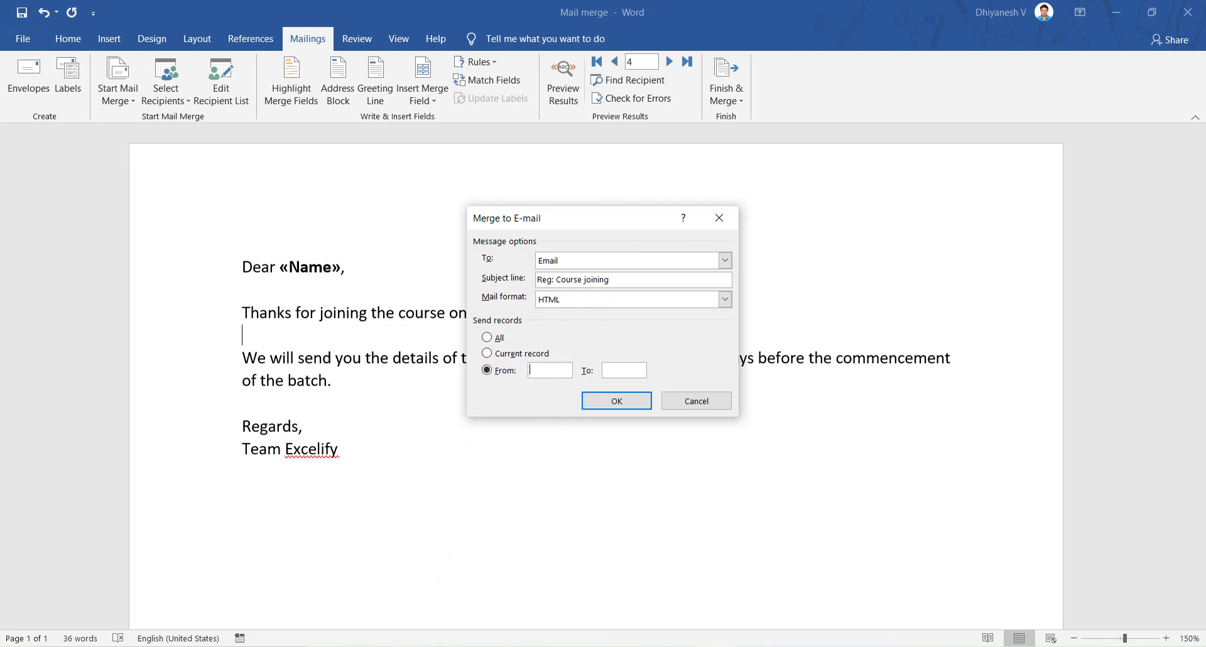
text(1)
key(Tab)
text(8)
click(595, 403)
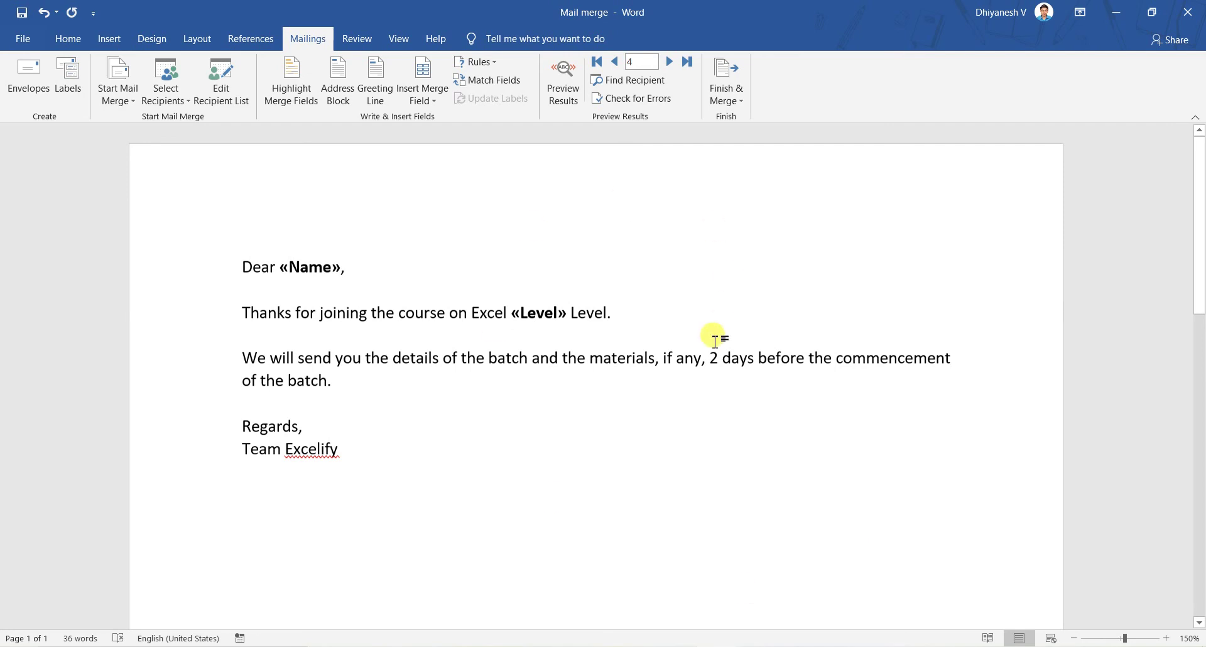
Switch to the Excel workbook, return to cell A1 of the Data sheet and display the MailMerge sheet
key(alt+Tab)
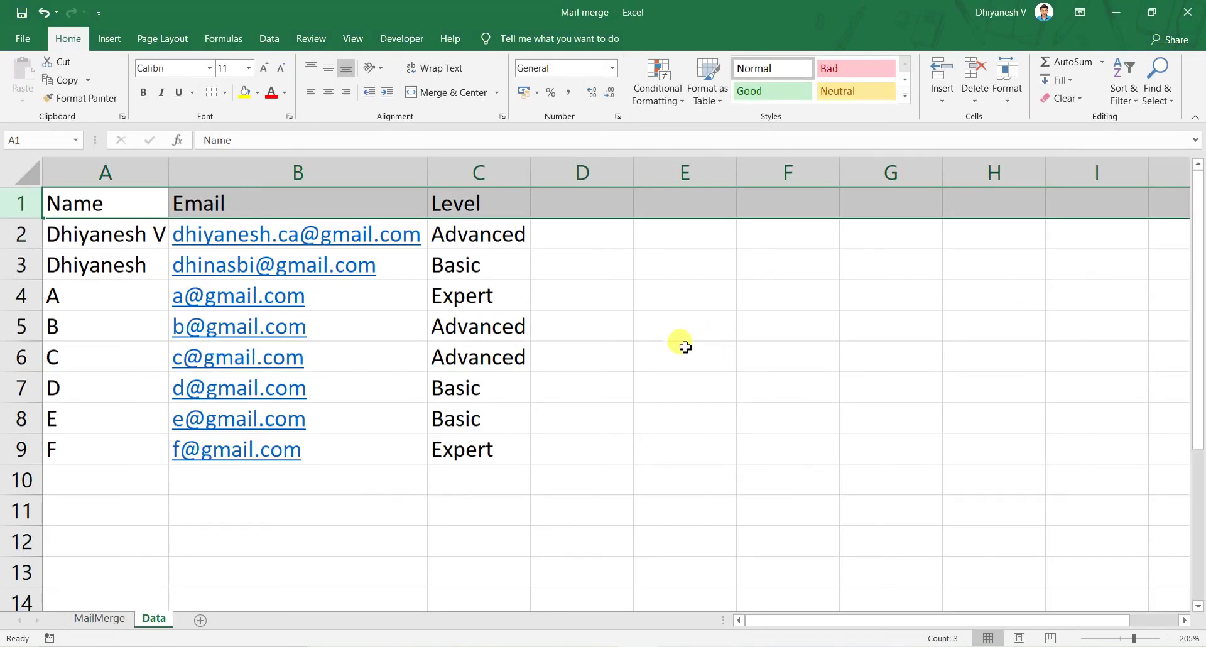
click(103, 251)
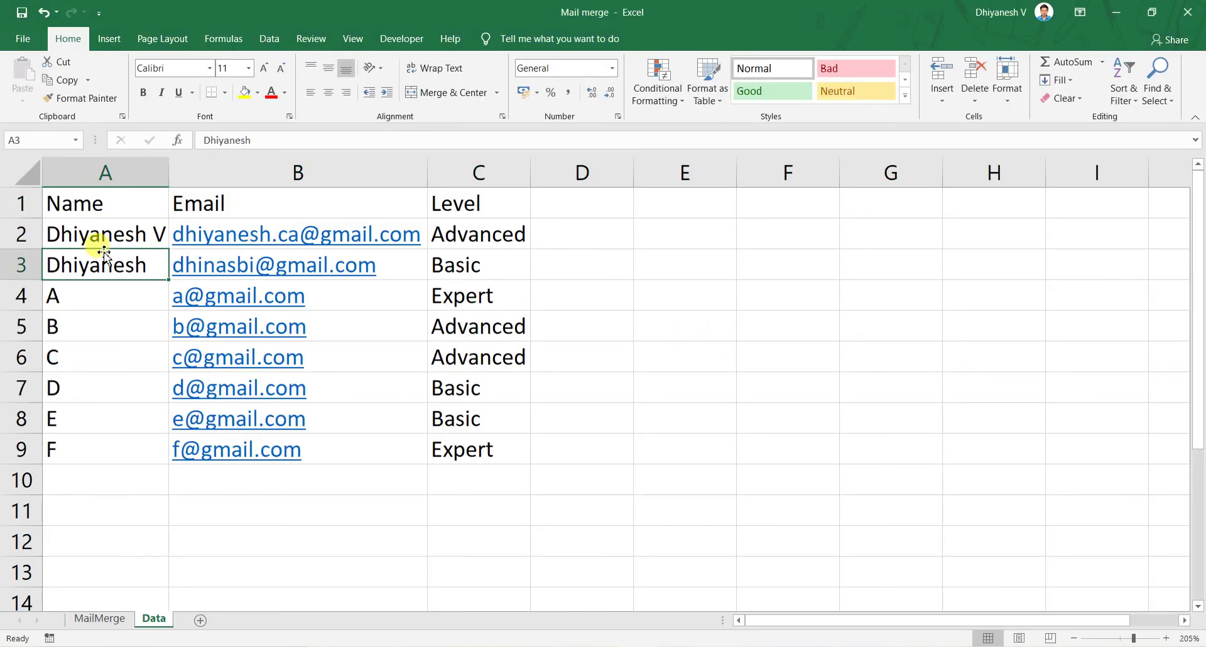
key(Up)
key(Up)
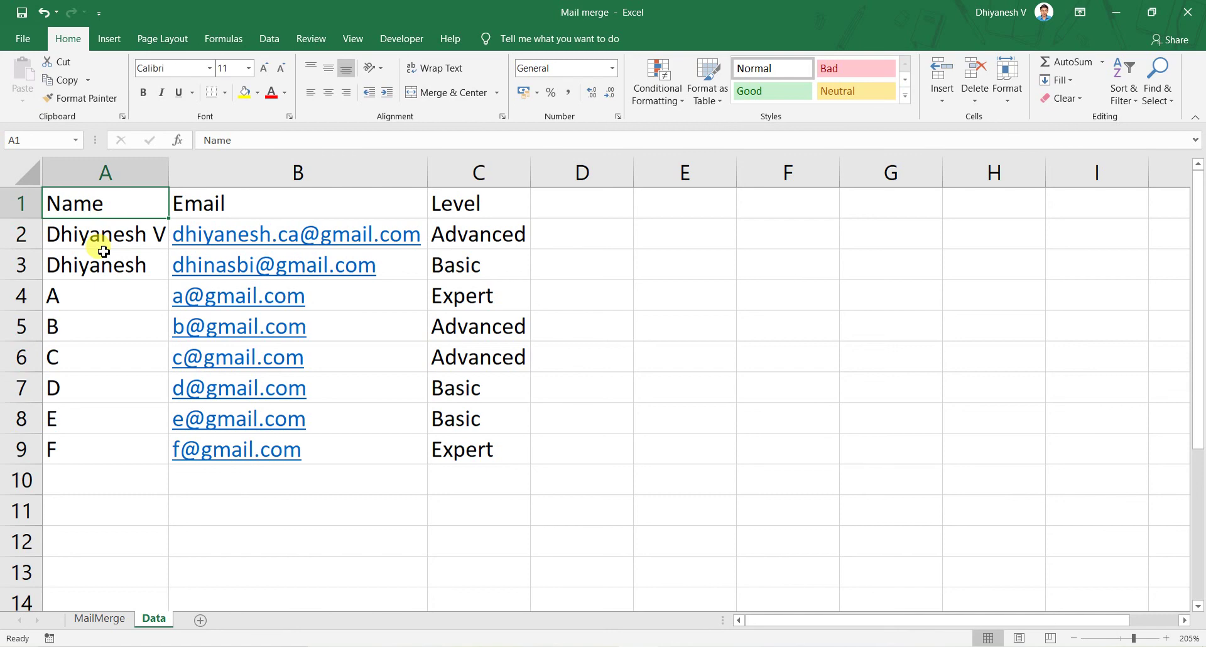
key(ctrl+Page_Up)
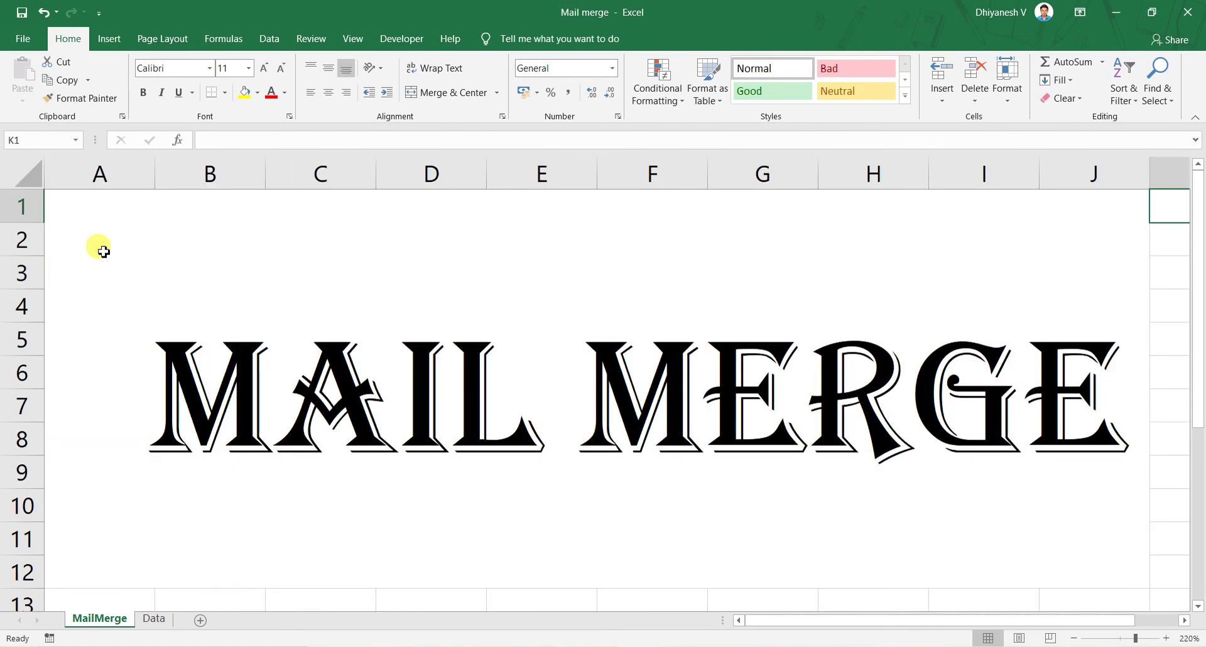